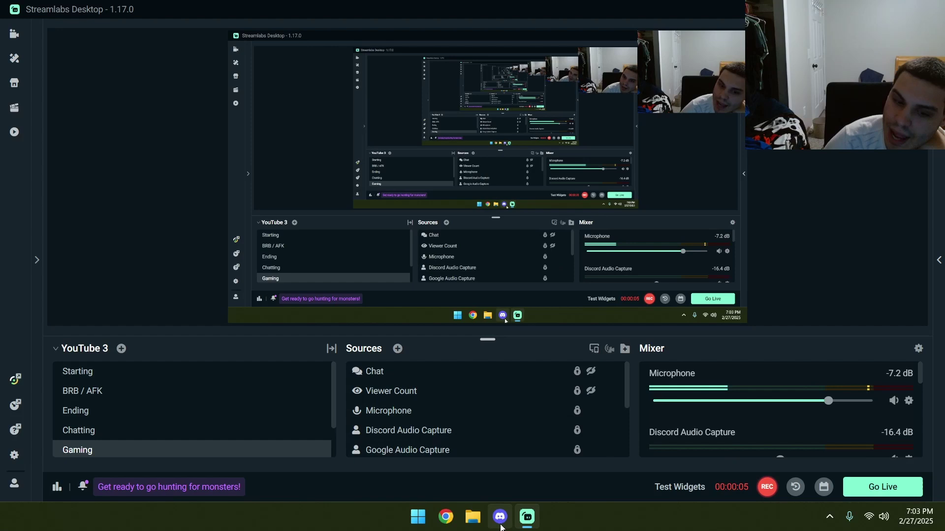
Step: Open File Explorer and go to the %appdata% location in a new tab
left_click(472, 516)
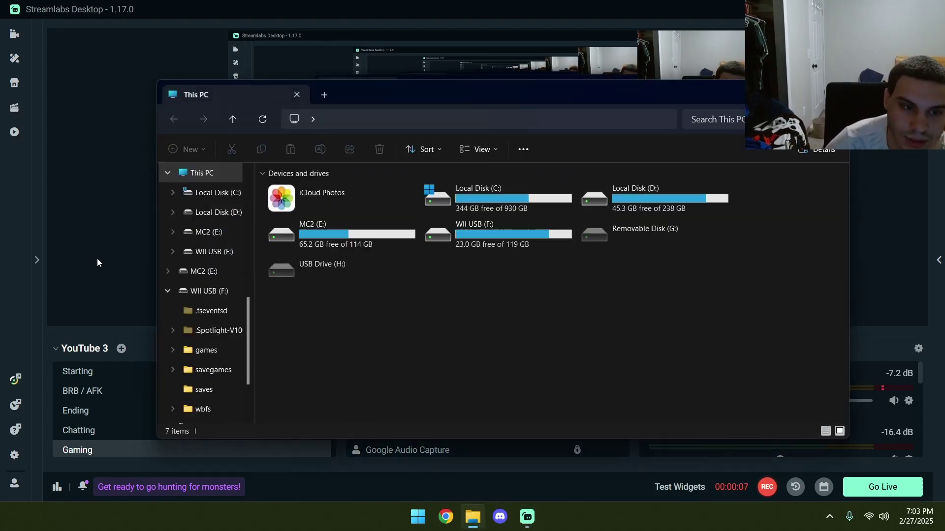
left_click(324, 95)
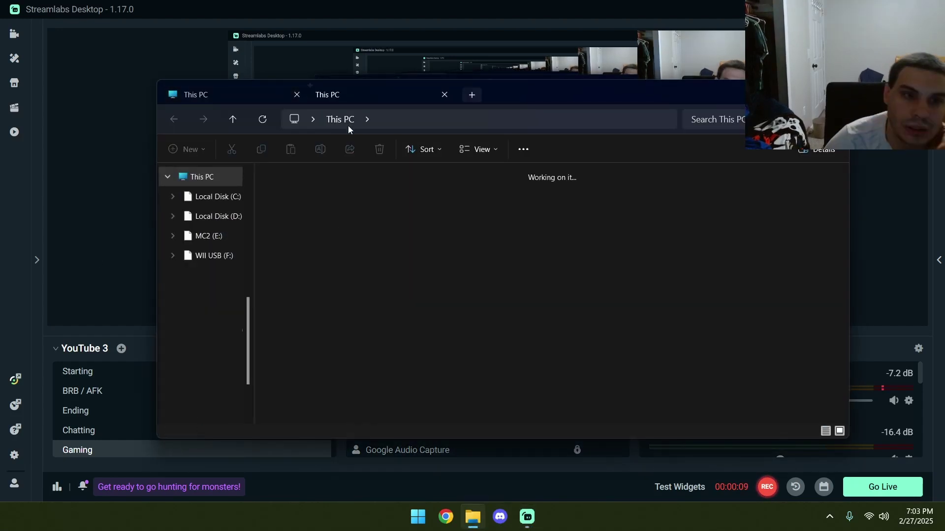
left_click(384, 123)
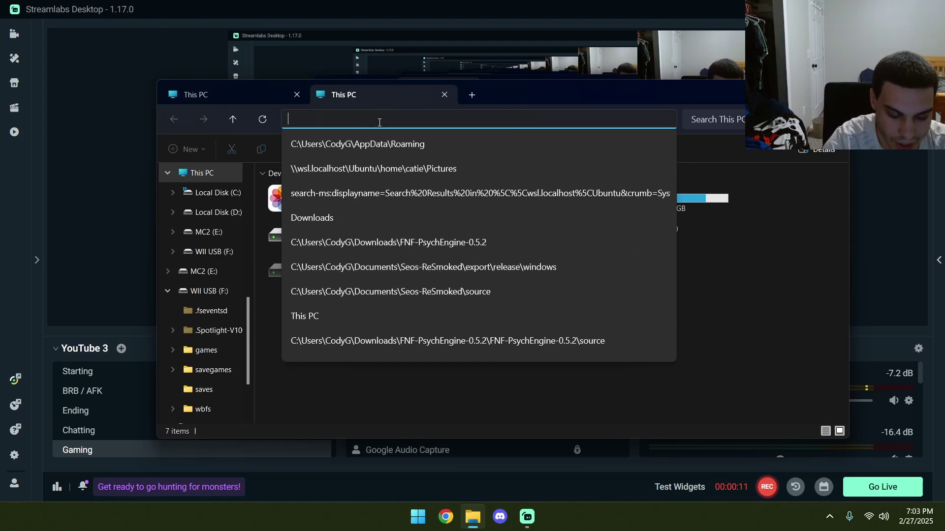
key("BackSpace")
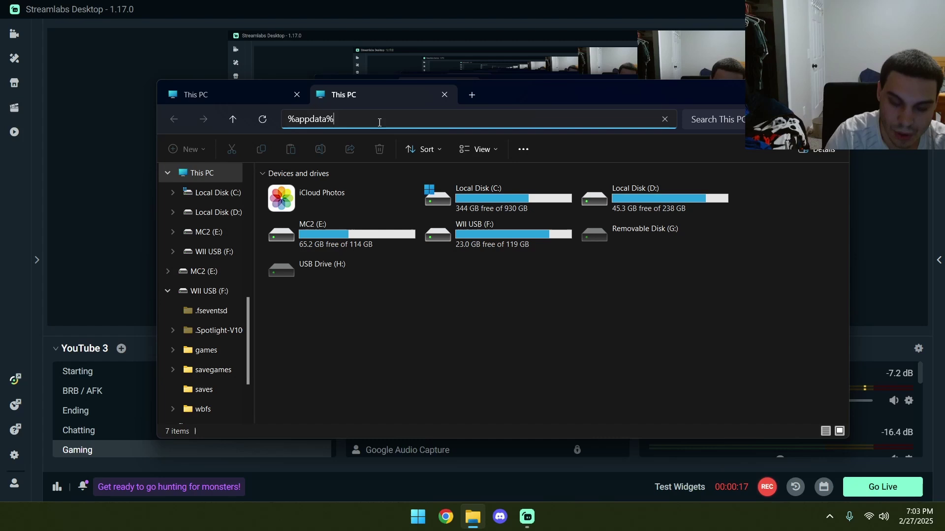
key("Return")
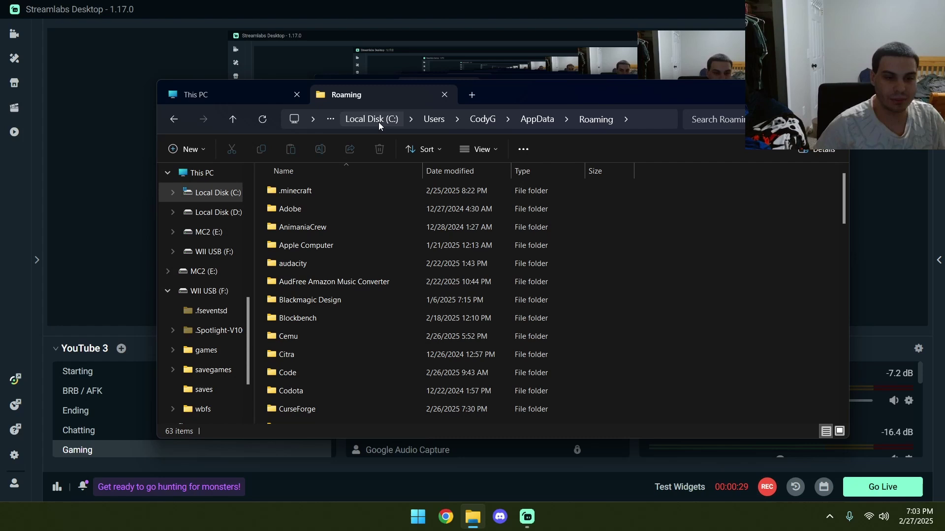
Step: Open the Dolphin Emulator folder in Roaming and go into its GC folder's USA subfolder
scroll(329, 283, "down", 2)
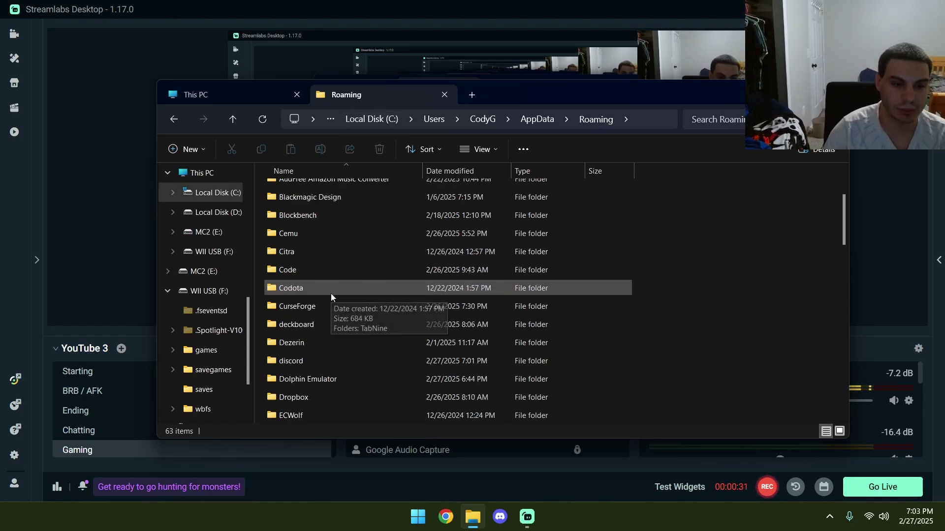
scroll(332, 354, "down", 1)
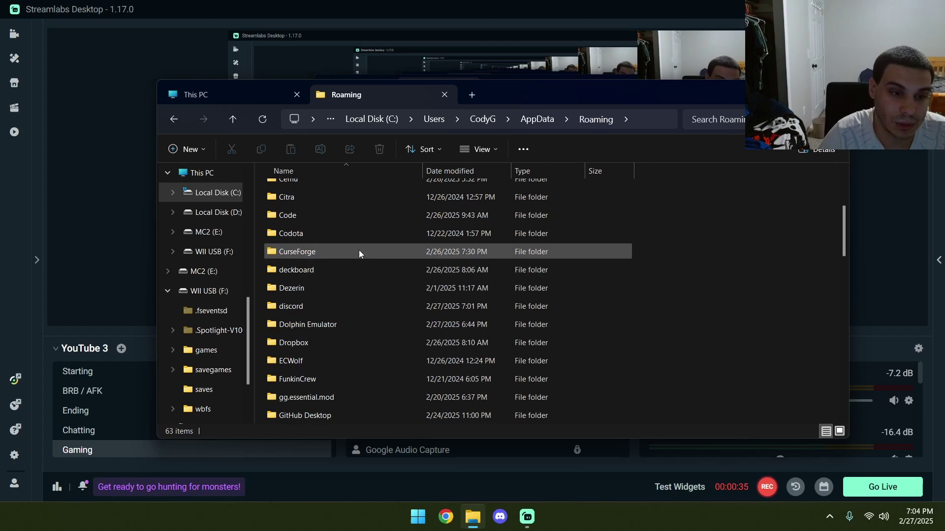
double_click(312, 327)
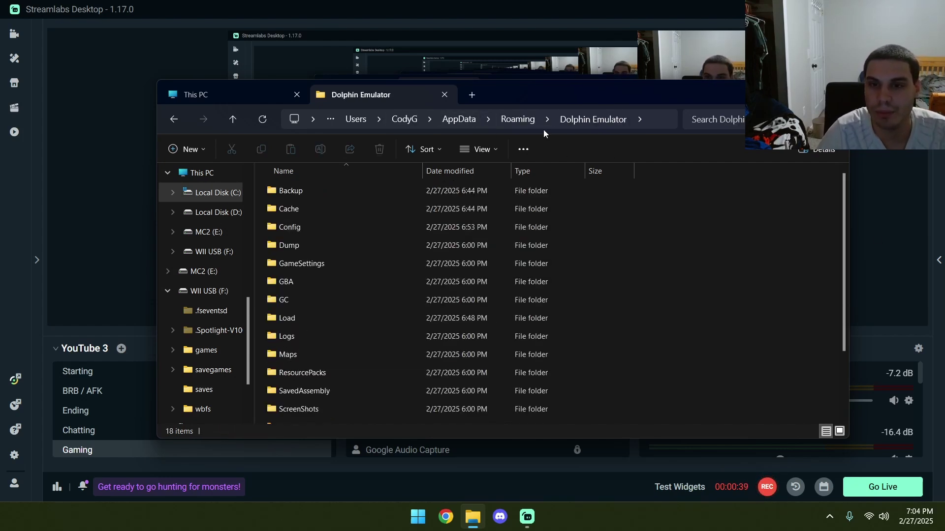
double_click(317, 300)
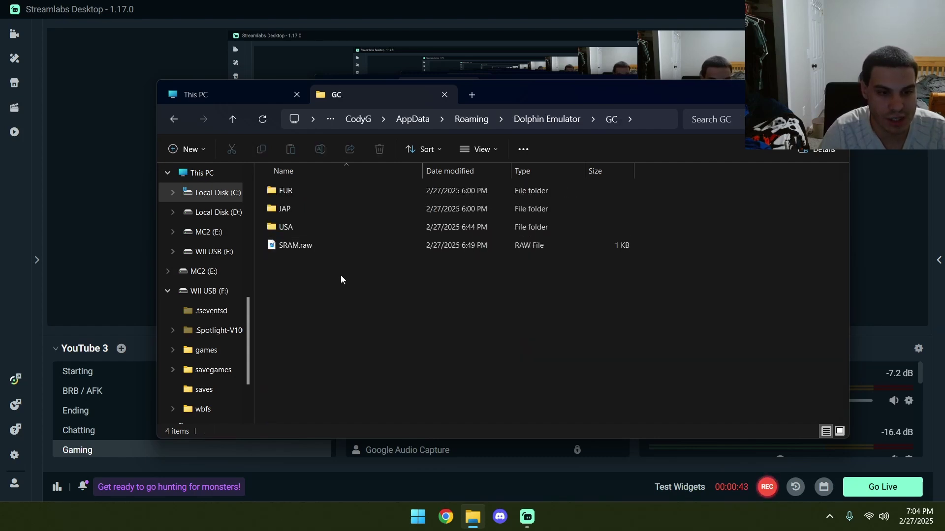
left_click(296, 246)
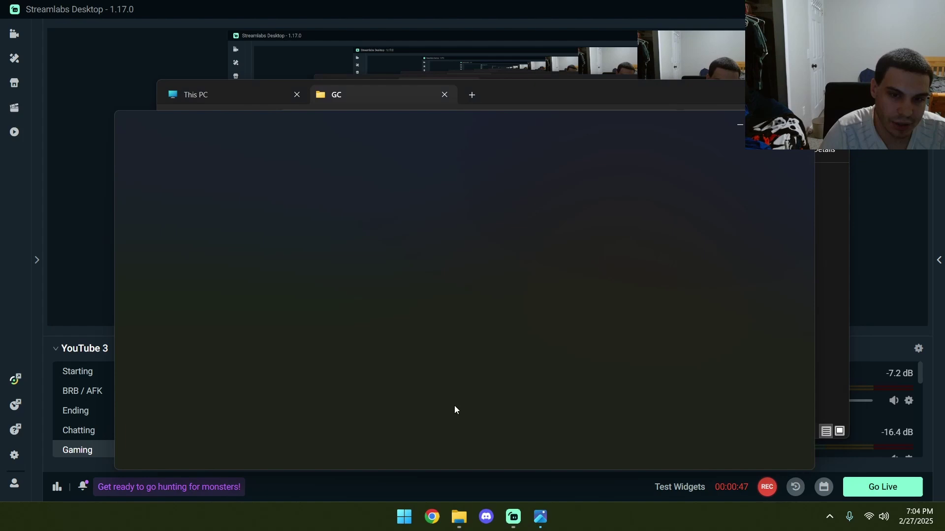
key("alt+F4")
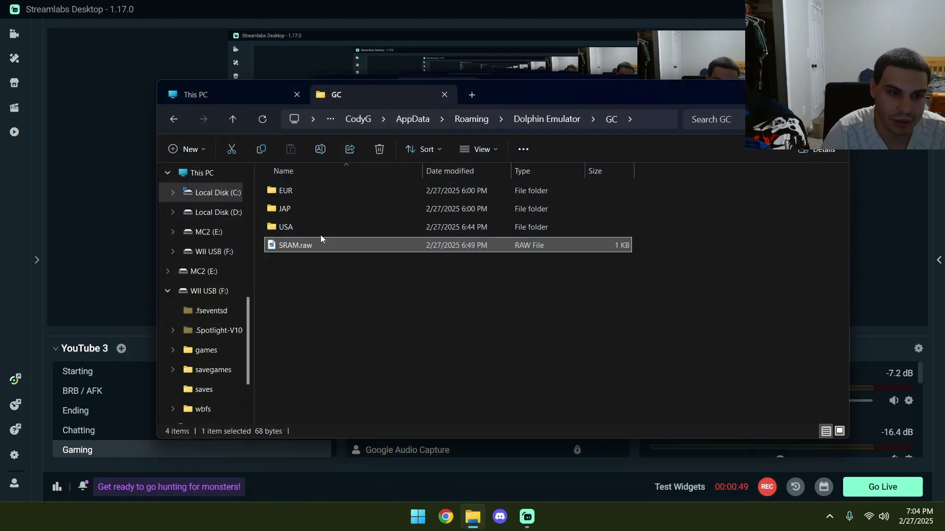
double_click(308, 228)
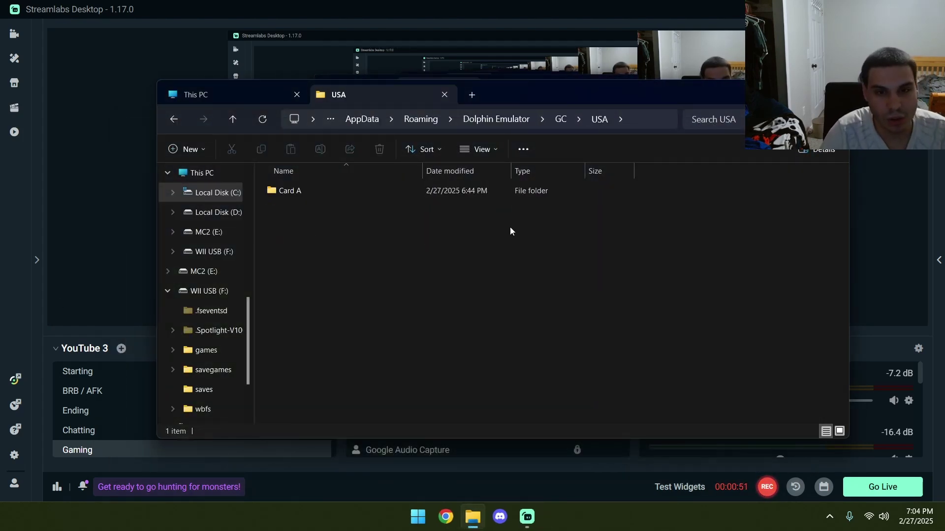
Step: Copy IPL.bin from the Downloads folder, opened in the first tab, into Dolphin Emulator's GC\USA folder
left_click(243, 95)
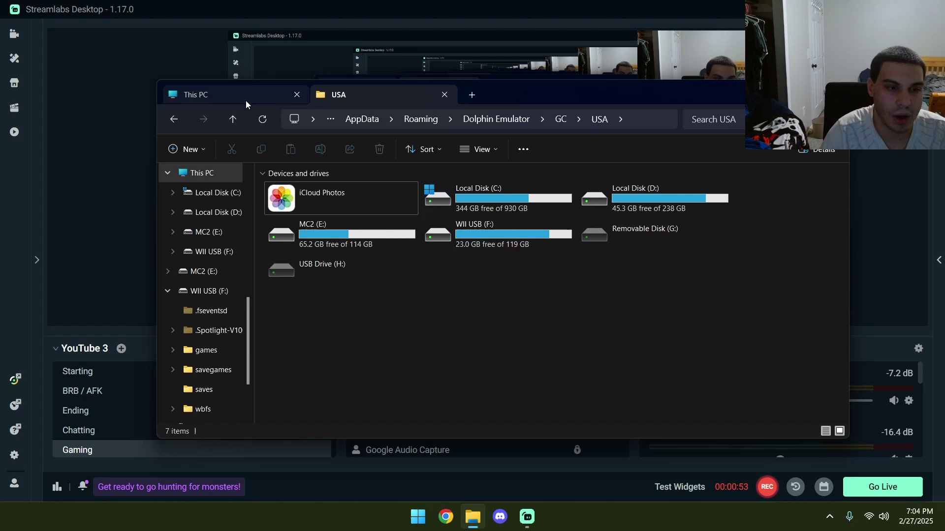
left_click(202, 257)
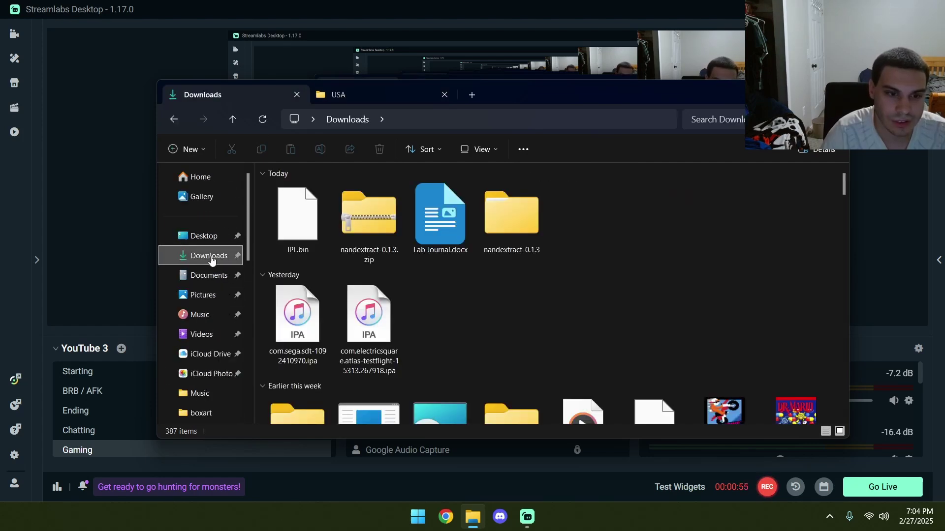
left_click(301, 213)
mouse_move(299, 219)
left_mouse_down()
mouse_move(290, 232)
mouse_move(302, 249)
mouse_move(285, 235)
mouse_move(310, 235)
mouse_move(295, 227)
left_mouse_up()
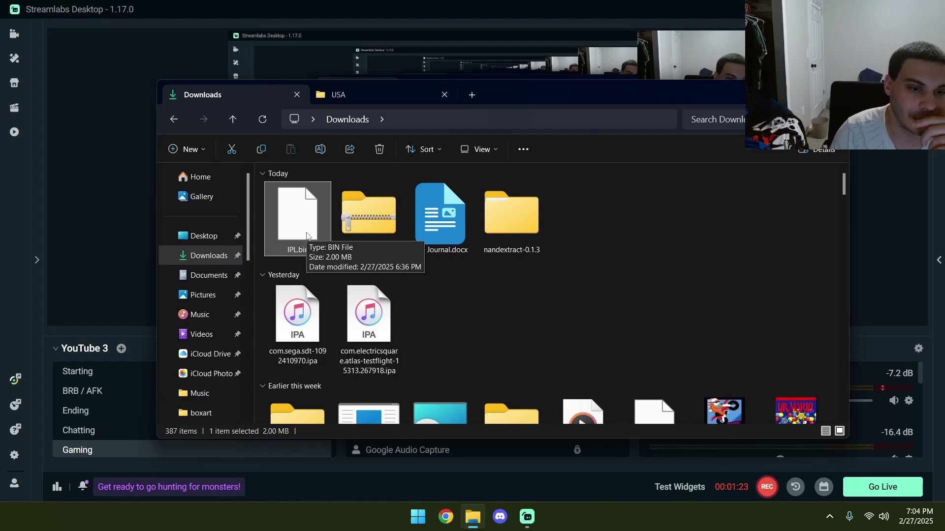
left_click(363, 94)
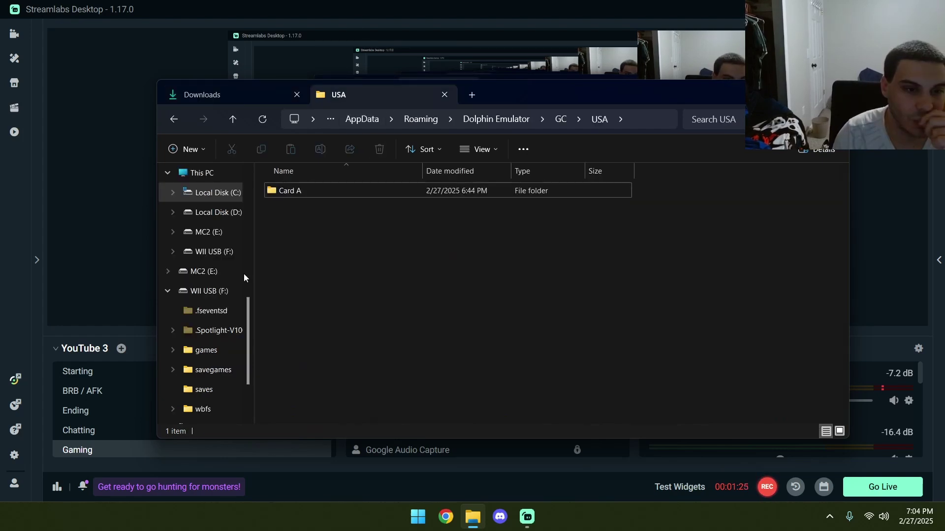
left_click(232, 94)
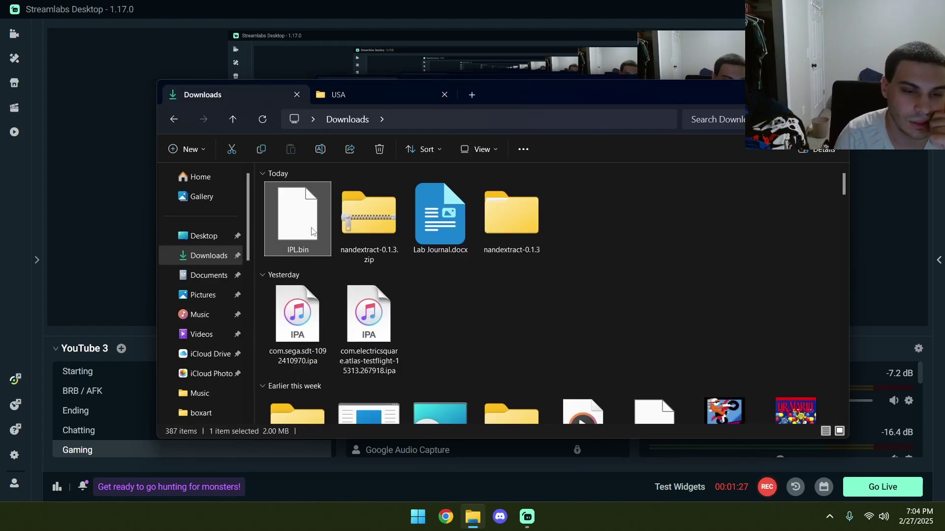
right_click(312, 232)
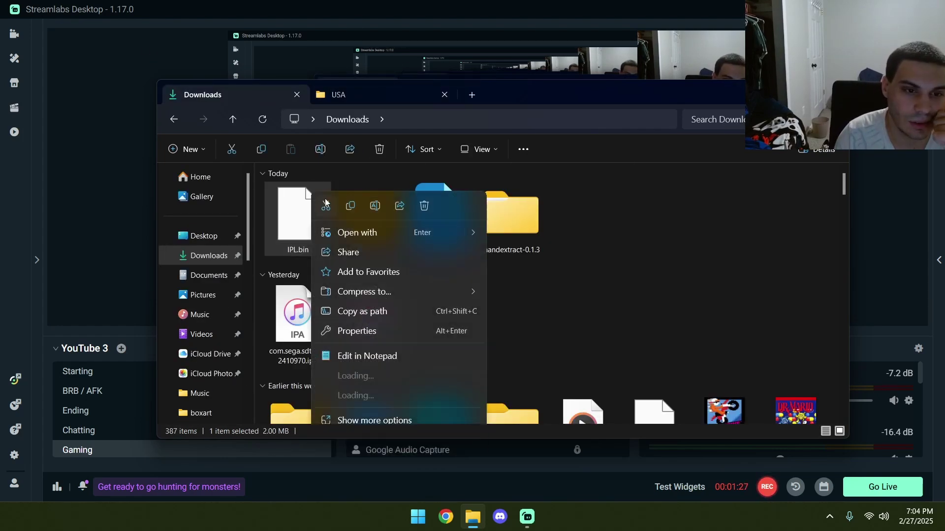
left_click(351, 211)
left_click(339, 96)
right_click(367, 320)
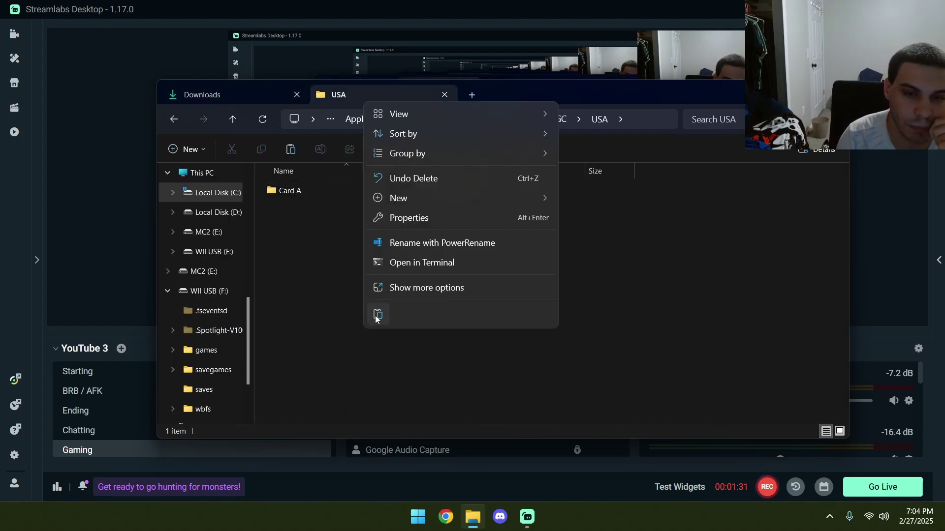
left_click(378, 315)
Step: Look through the contents of the JAP and EUR region folders inside the GC folder
left_click(559, 120)
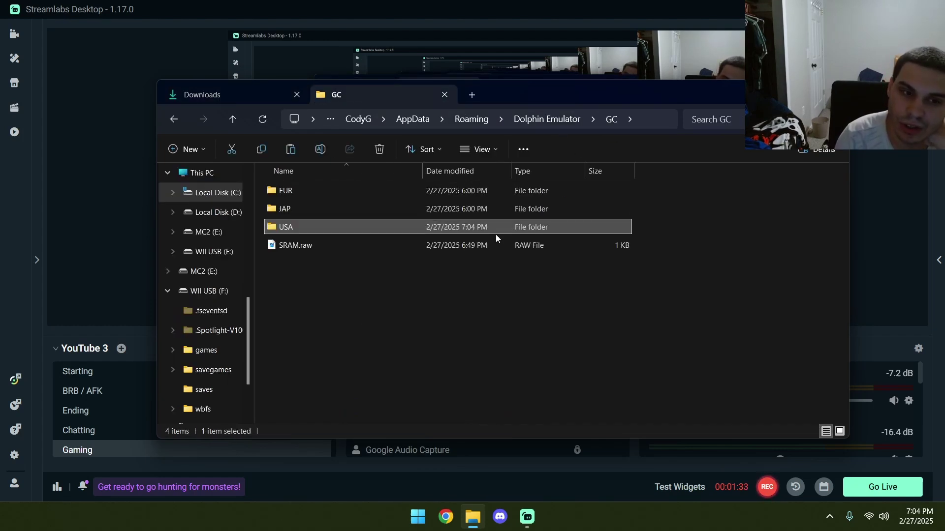
double_click(288, 212)
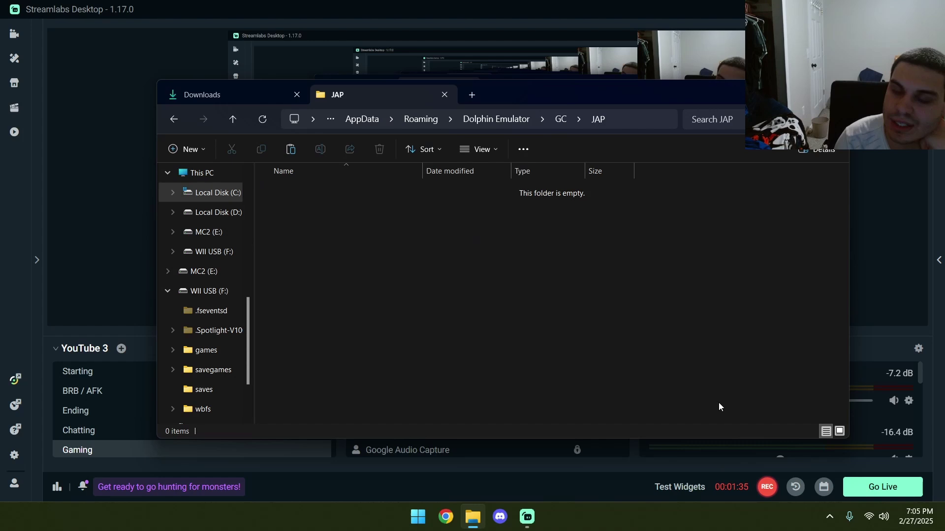
left_click_drag(713, 397, 273, 184)
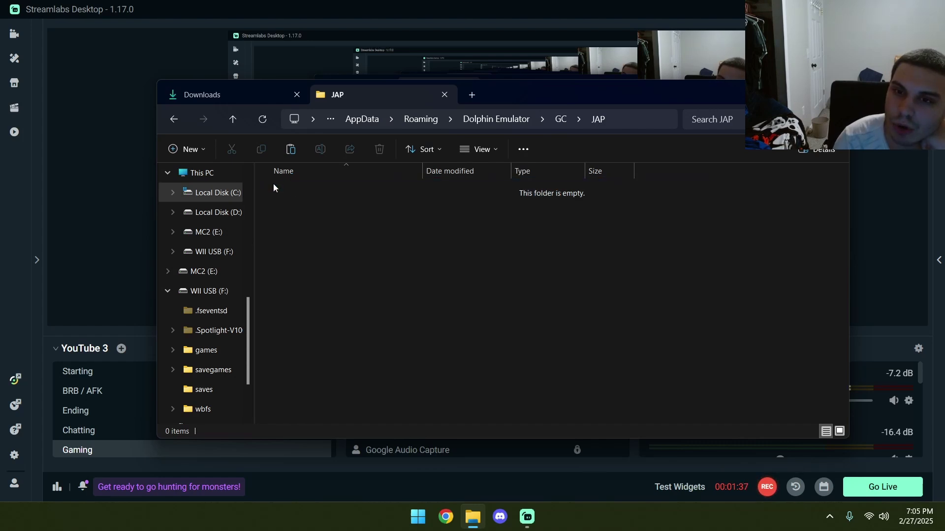
left_click_drag(513, 312, 547, 332)
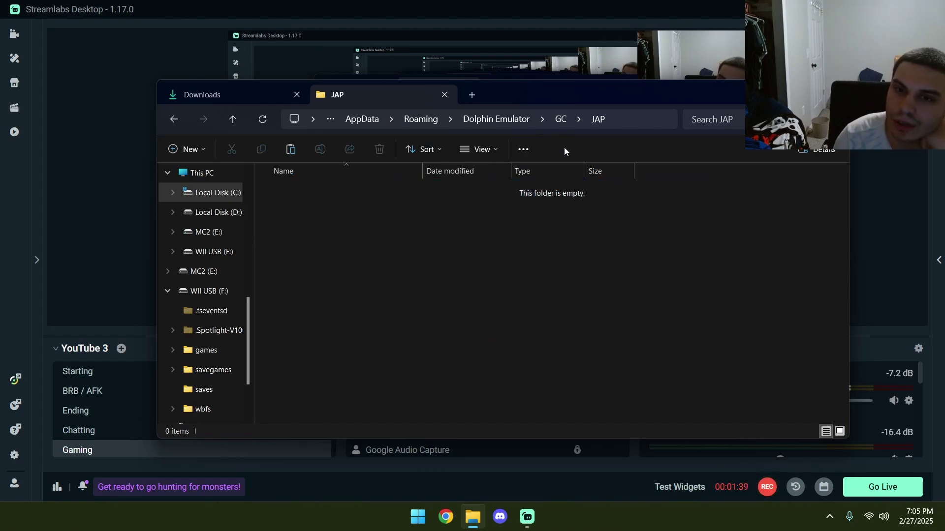
left_click(565, 127)
left_click(815, 288)
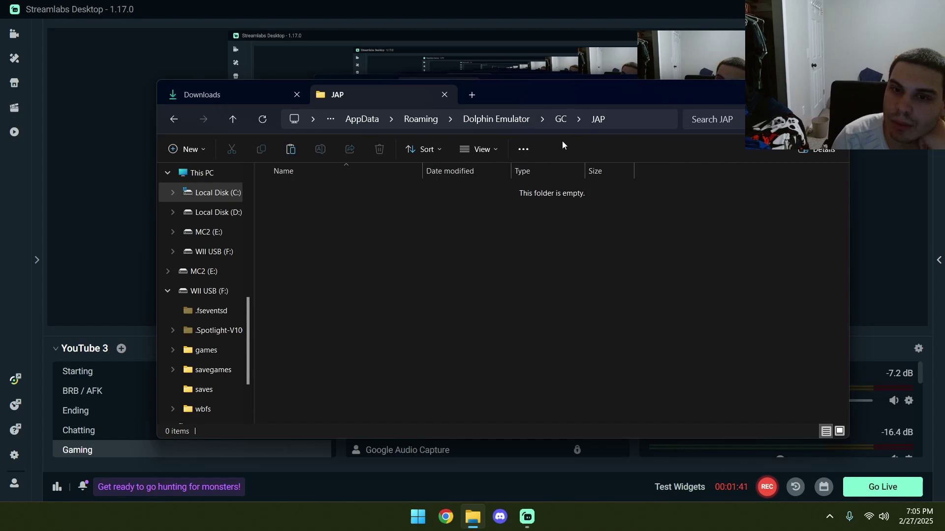
left_click(555, 122)
double_click(305, 186)
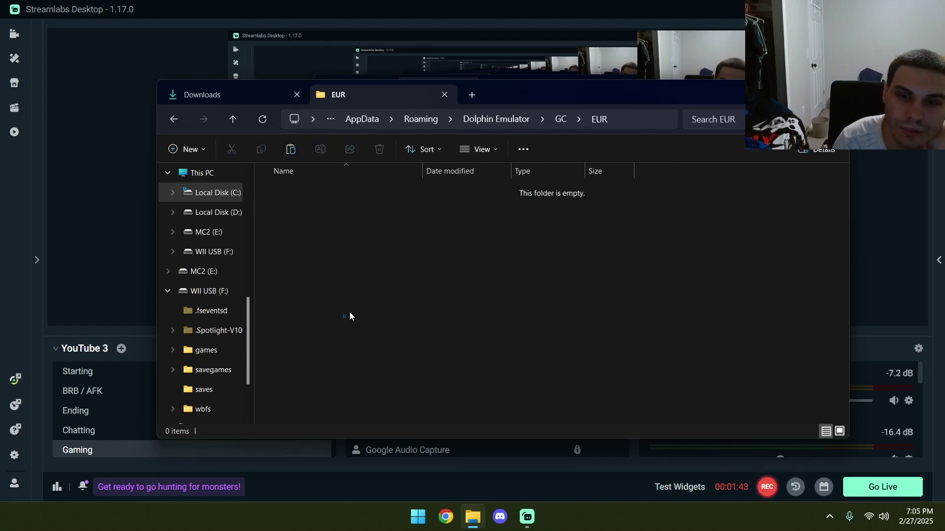
left_click_drag(349, 316, 527, 285)
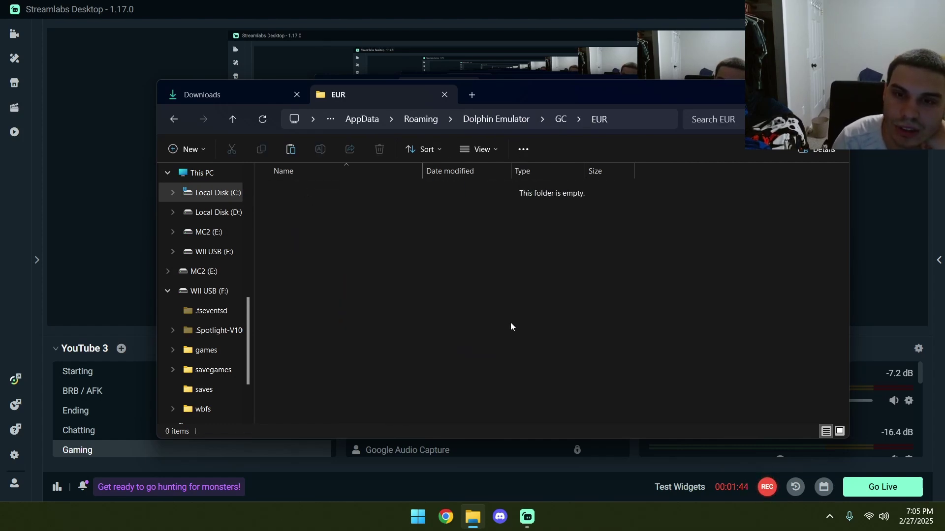
left_click(557, 123)
double_click(304, 211)
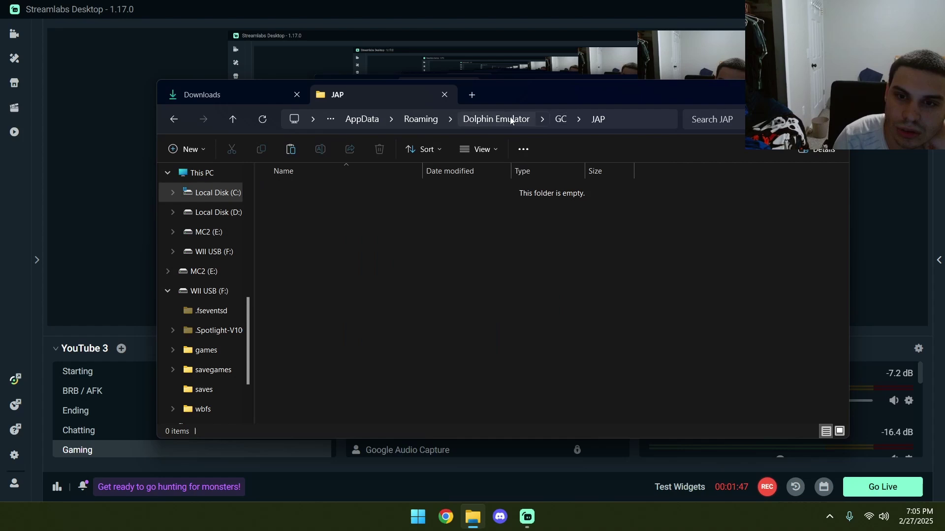
Step: Return to the USA region folder and check its contents, including the Card A subfolder
left_click(559, 120)
double_click(368, 226)
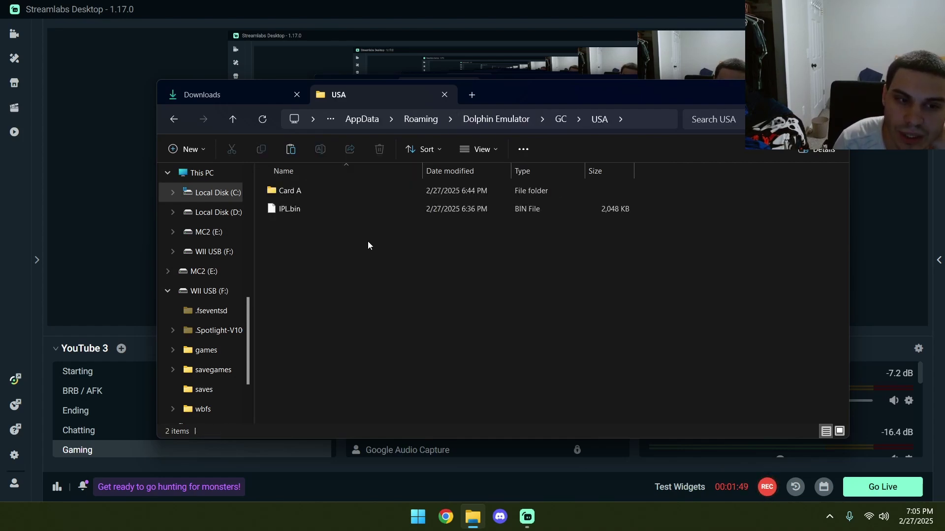
double_click(322, 194)
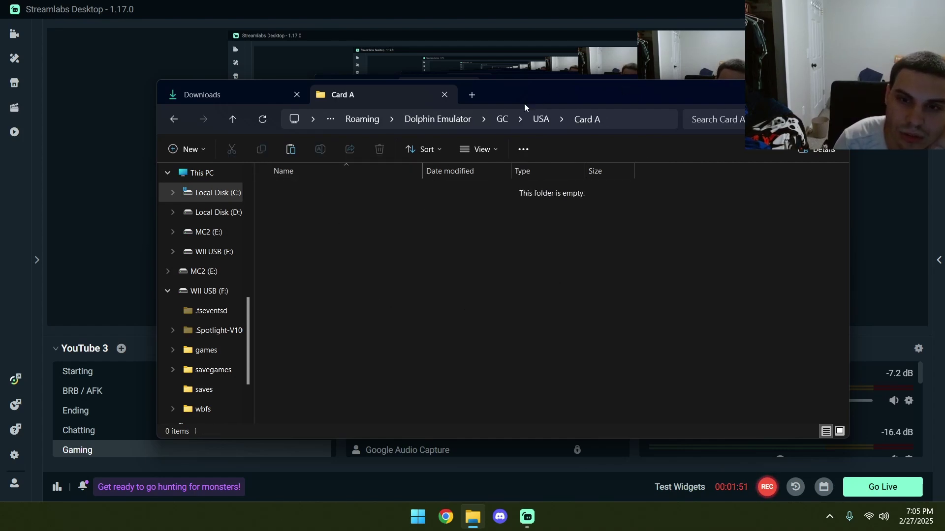
left_click(541, 120)
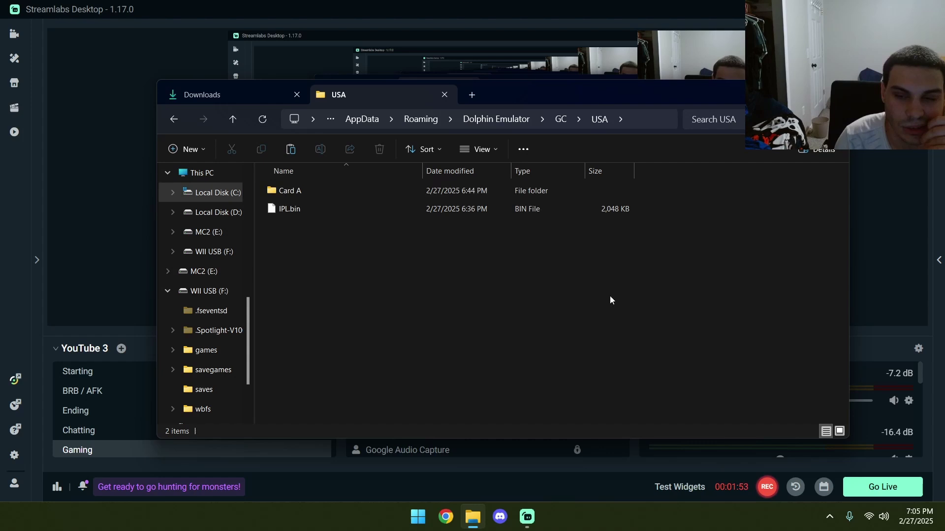
left_click_drag(649, 289, 721, 398)
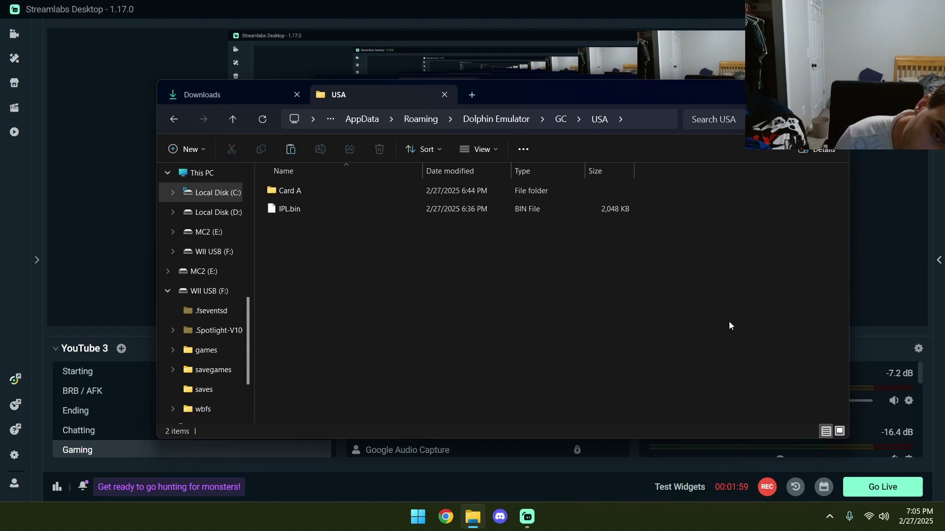
Step: Open the Games folder inside Documents in the first tab, keeping the USA folder in the other tab
left_click(211, 95)
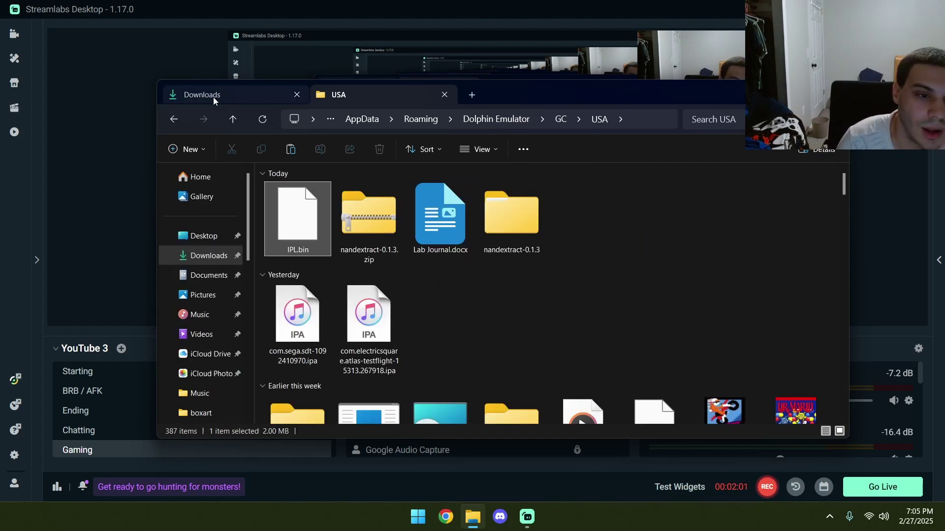
left_click(219, 280)
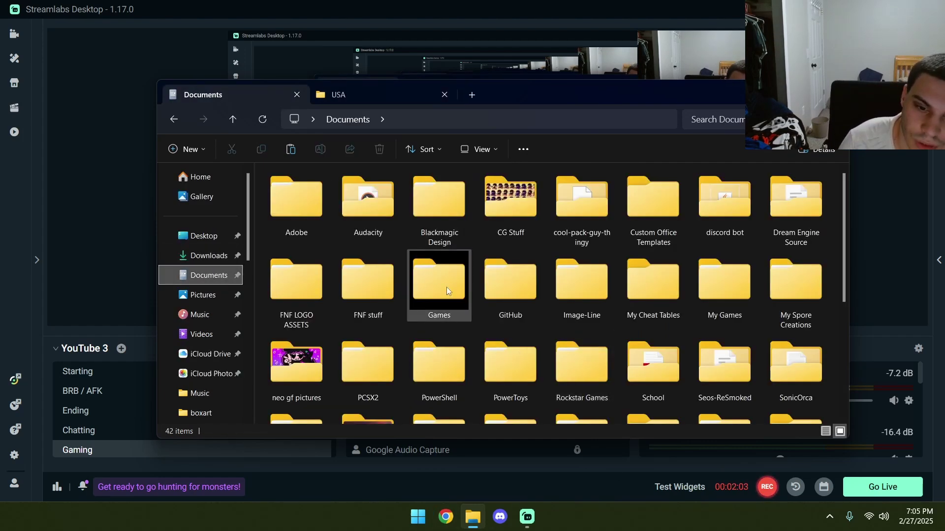
left_click(450, 285)
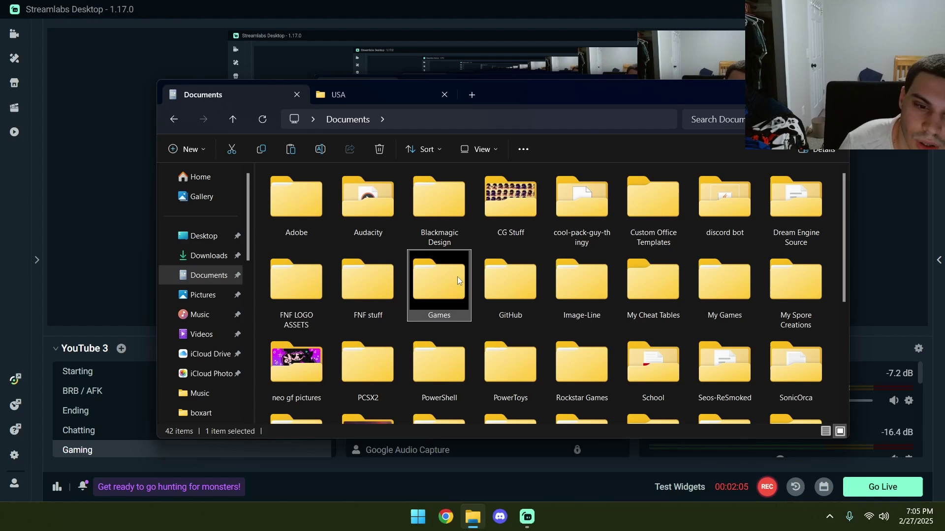
double_click(458, 277)
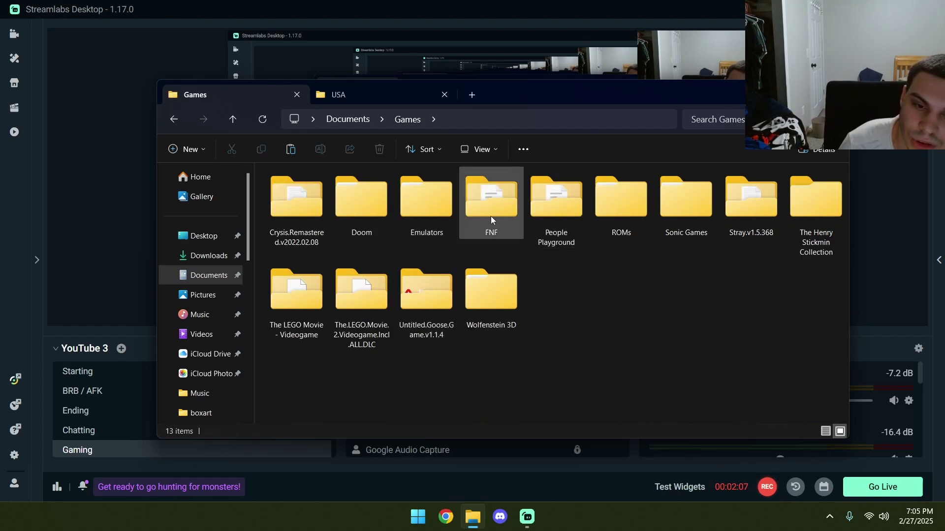
Step: Launch Dolphin from the Dolphin - Wii & Gamecube folder inside Emulators
double_click(424, 220)
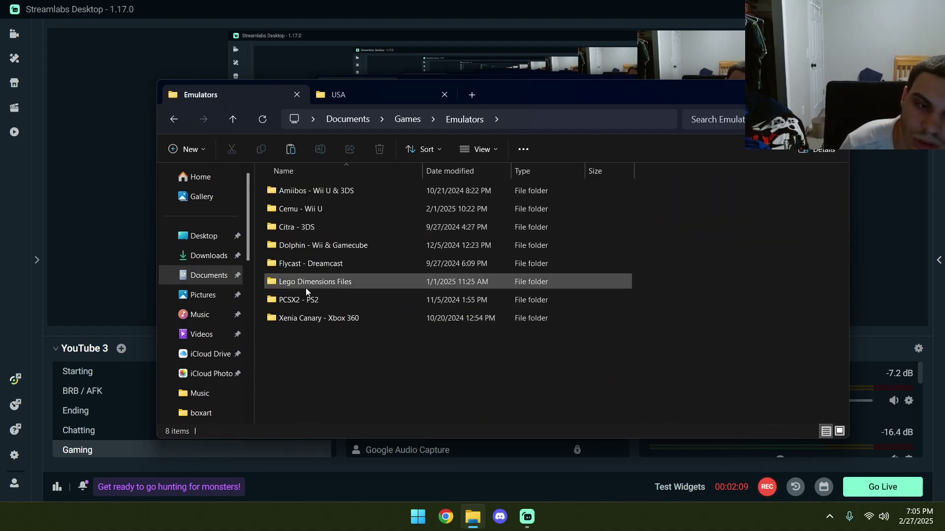
double_click(321, 250)
double_click(315, 269)
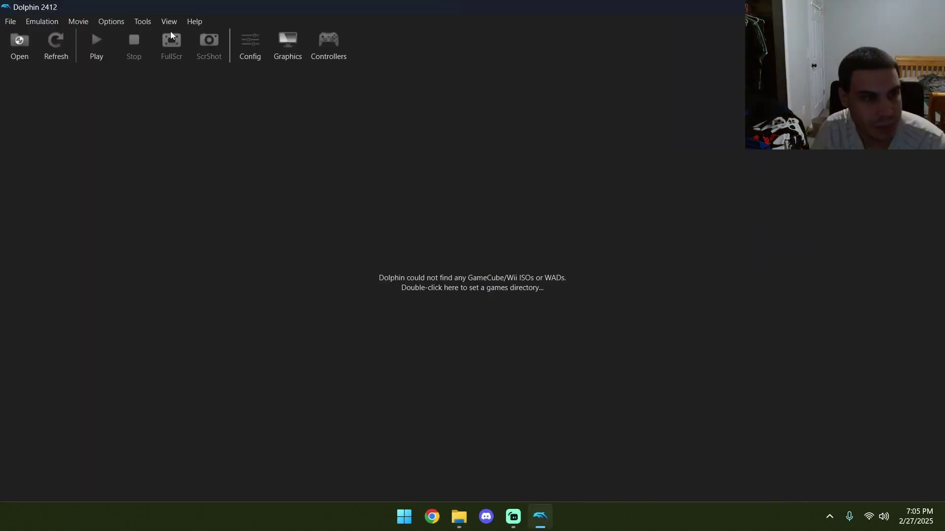
Step: Turn off Skip Main Menu in the GameCube IPL settings and close the settings
left_click(114, 21)
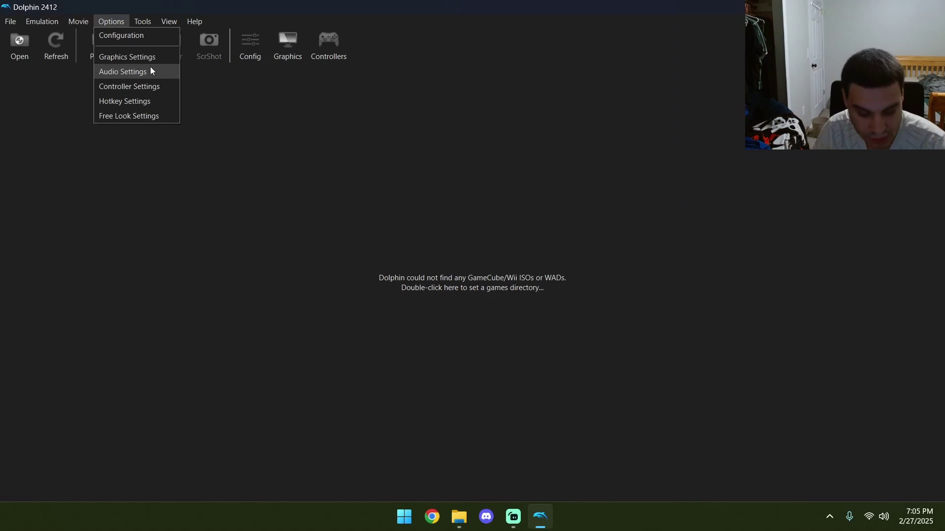
mouse_move(148, 22)
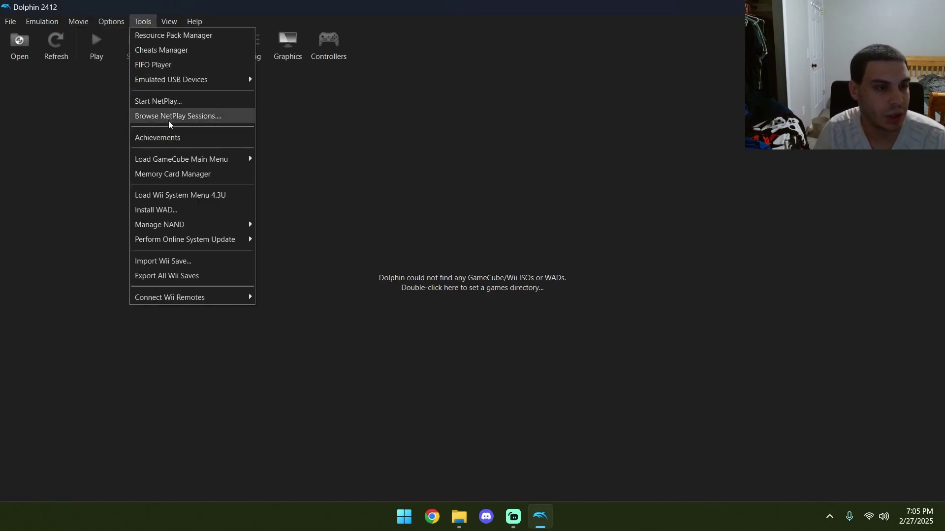
left_click(382, 53)
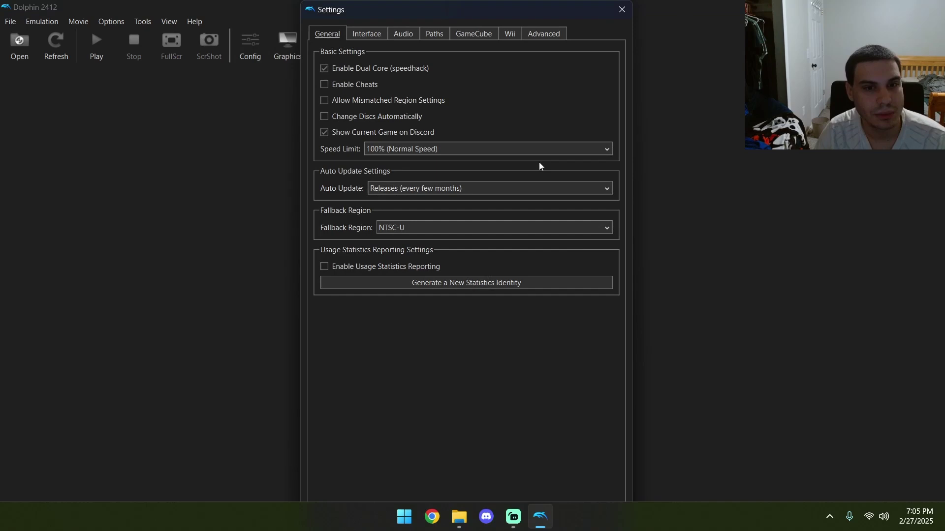
left_click(493, 33)
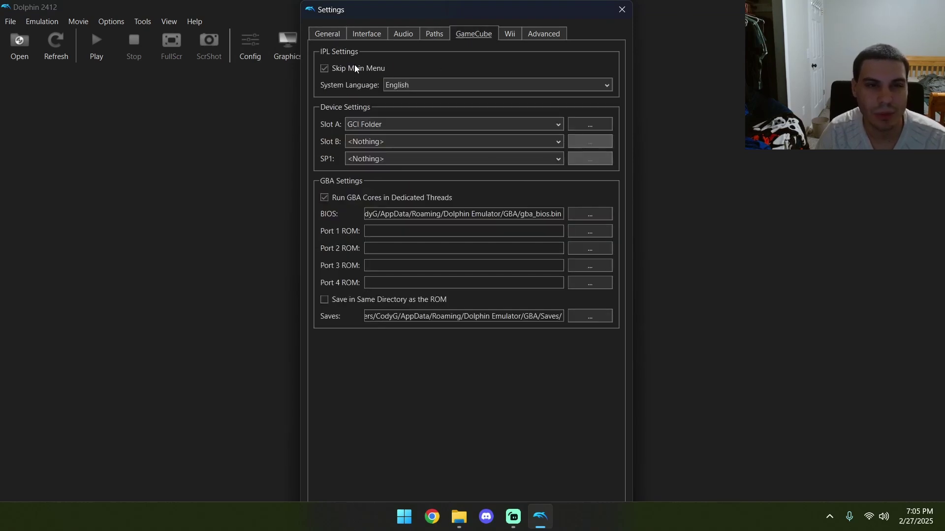
left_click(338, 68)
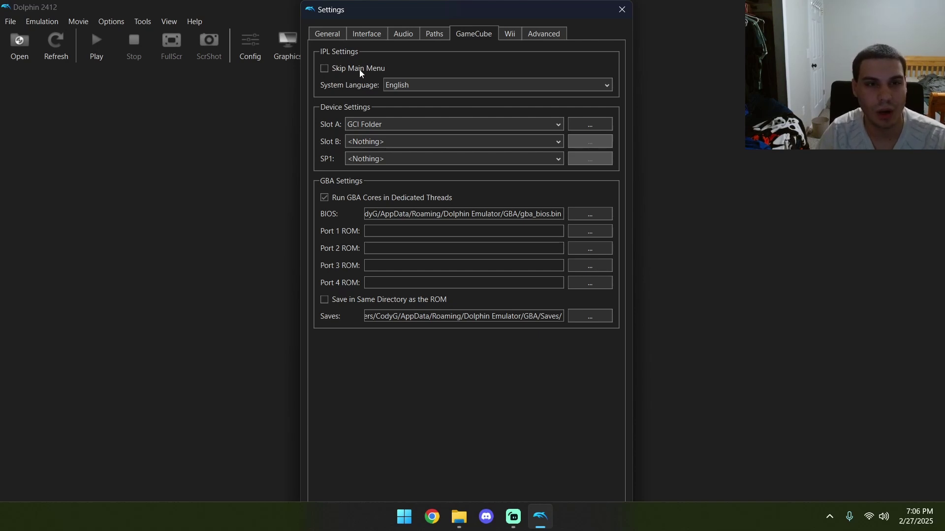
left_click(621, 9)
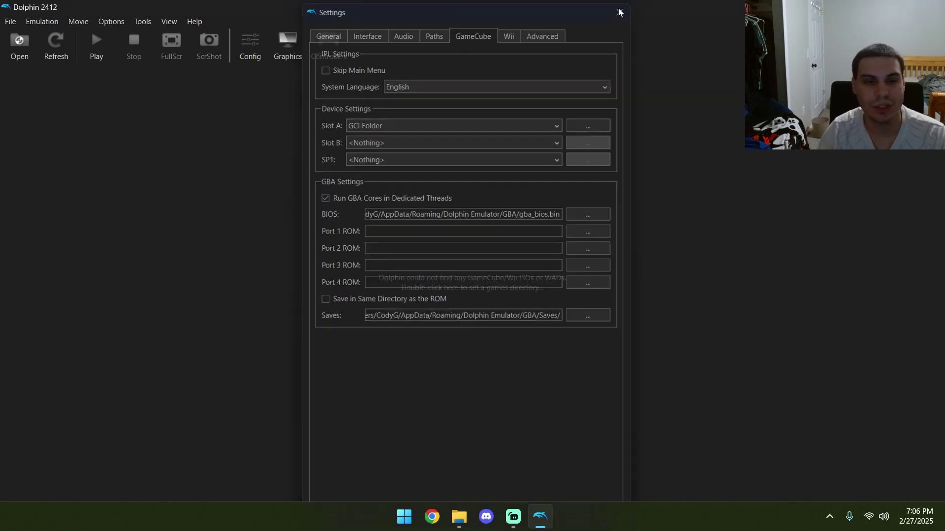
Step: Start the Shadow The Hedgehog game from the games folder on the WII USB (F:) drive
left_click(20, 41)
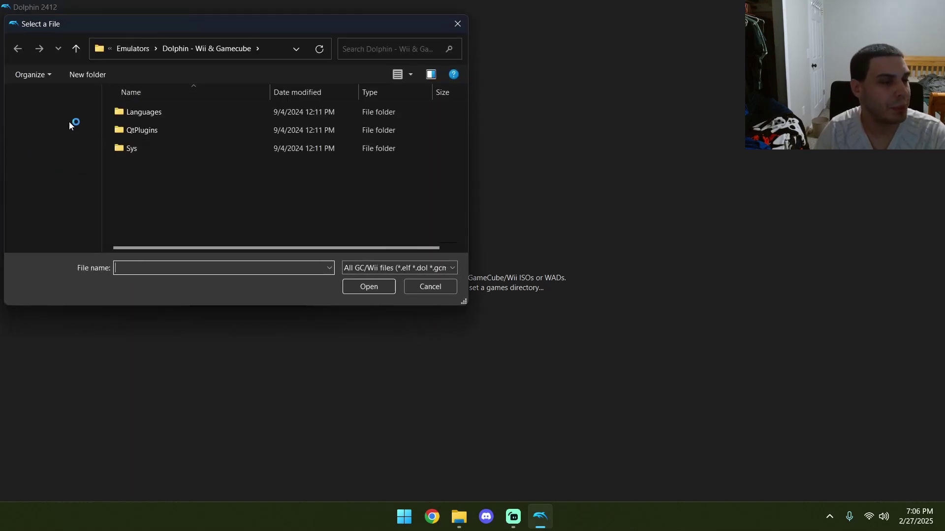
scroll(63, 141, "down", 5)
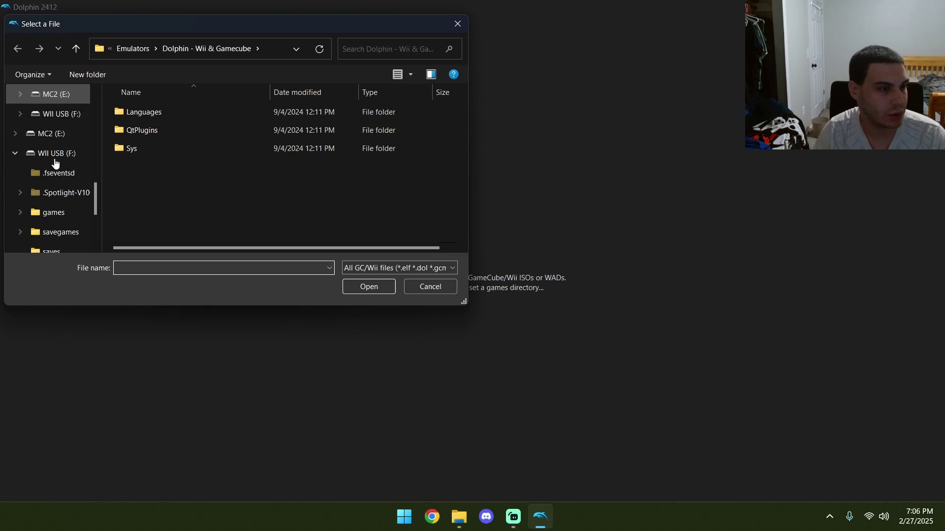
scroll(65, 202, "down", 1)
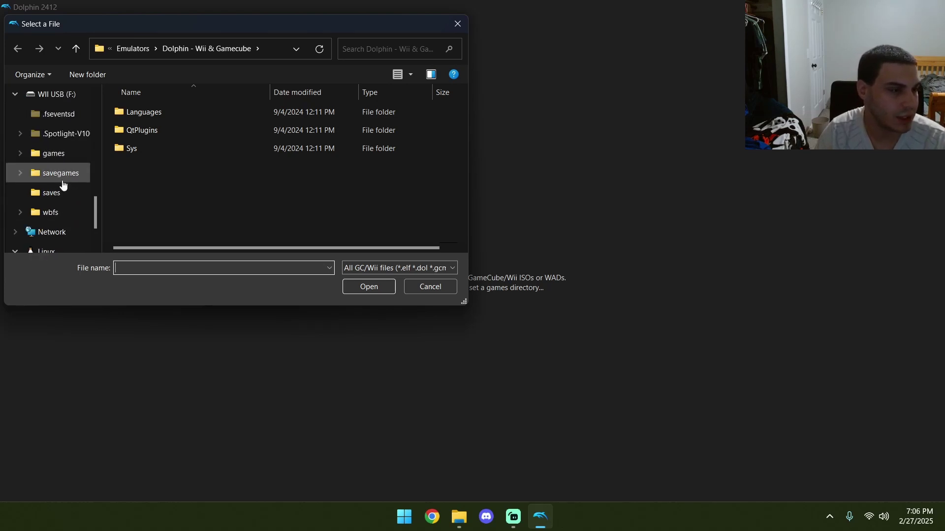
left_click(67, 157)
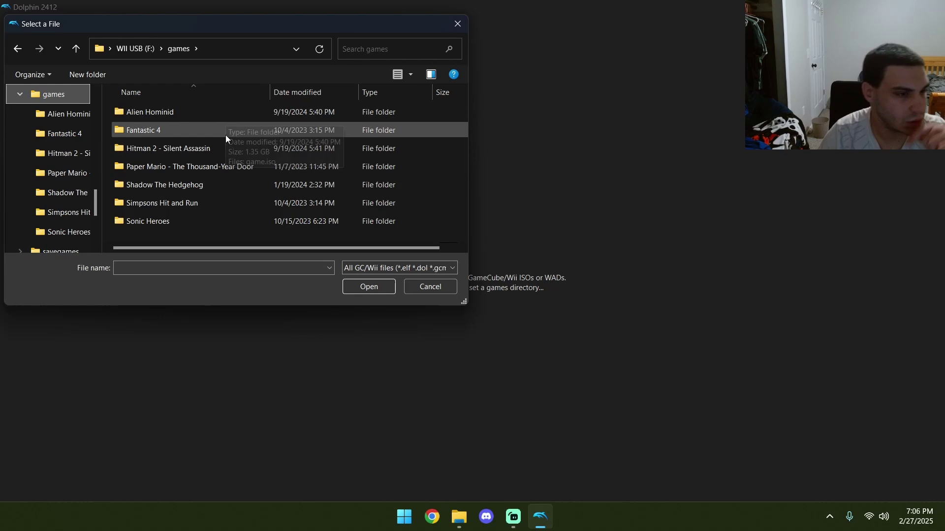
double_click(218, 188)
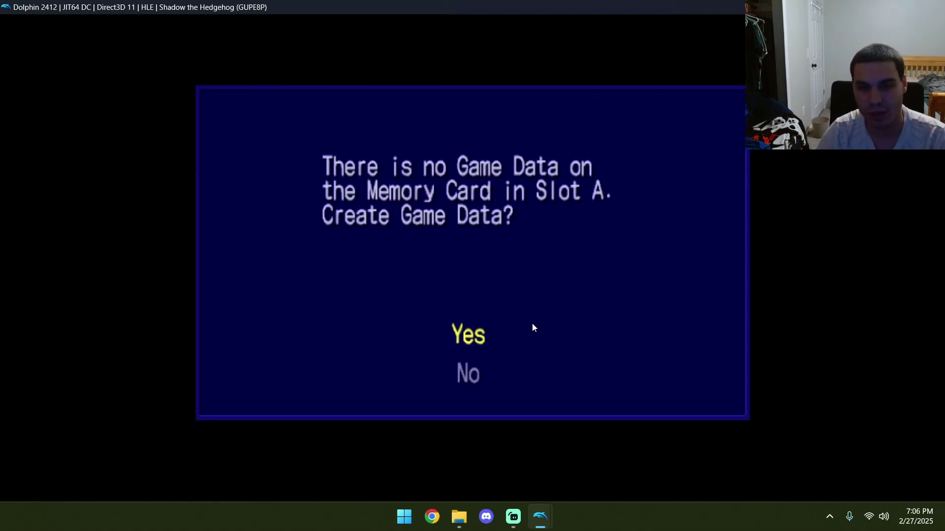
Step: Create the game data on the Slot A memory card and accept the game's autosave notice
key("x")
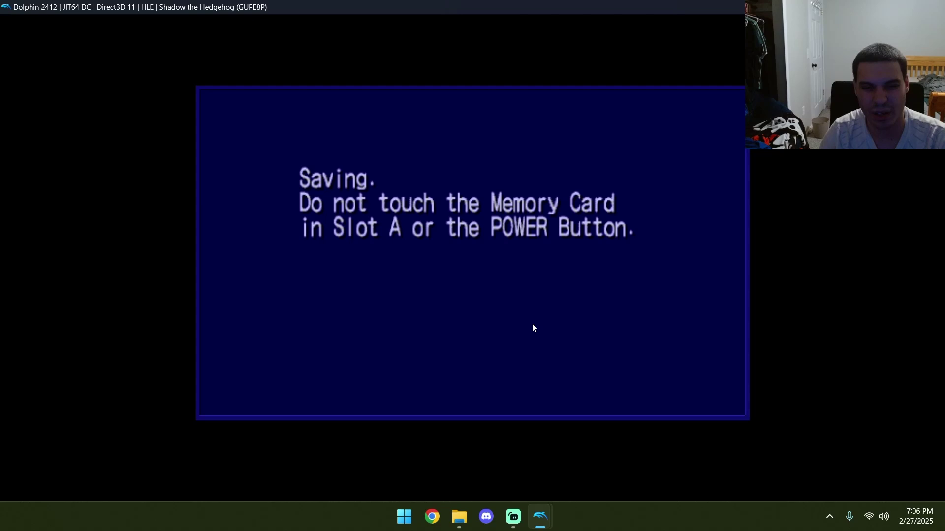
key("x")
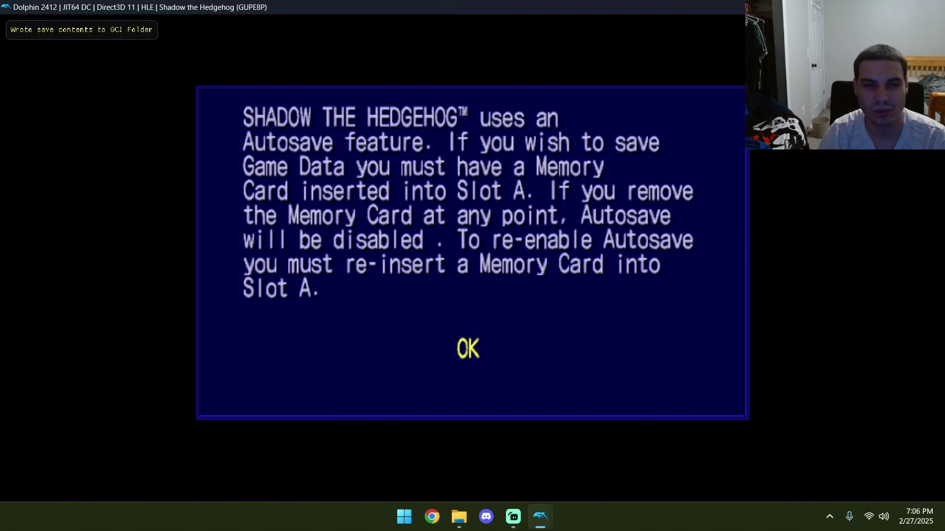
key("x")
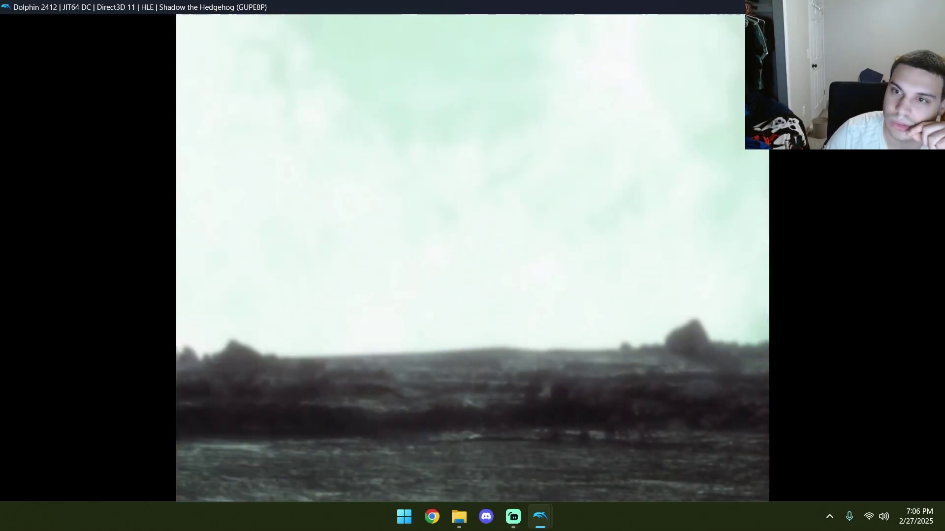
Step: Stop the running emulation and start game.iso from the Shadow The Hedgehog folder again
key("Escape")
left_click(502, 267)
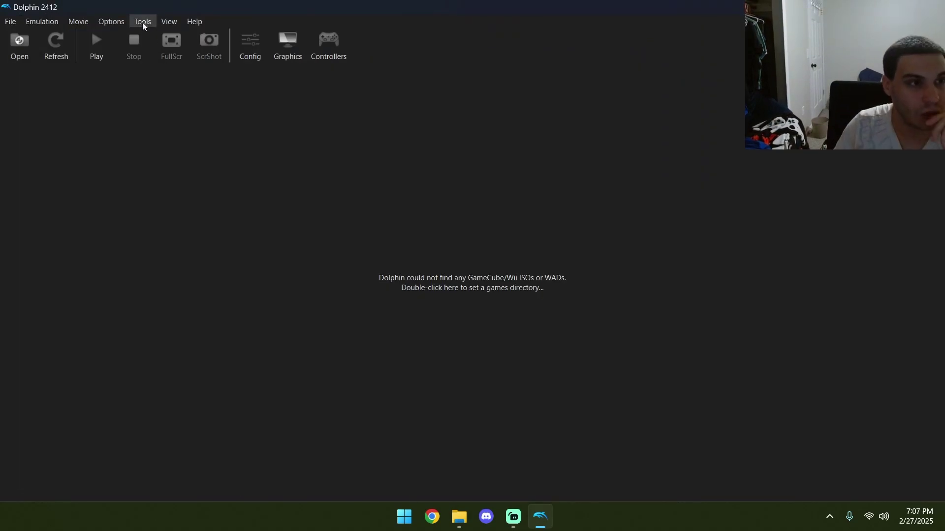
left_click(111, 22)
mouse_move(169, 21)
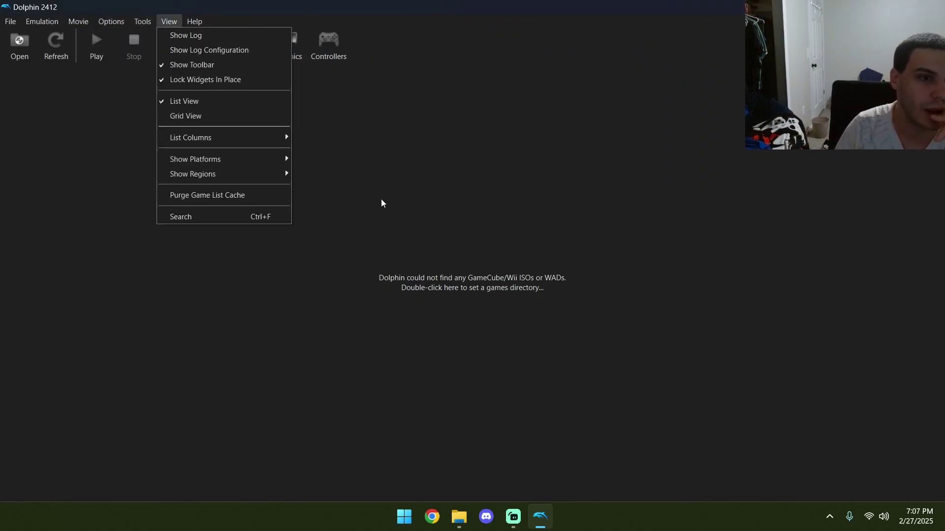
left_click(19, 40)
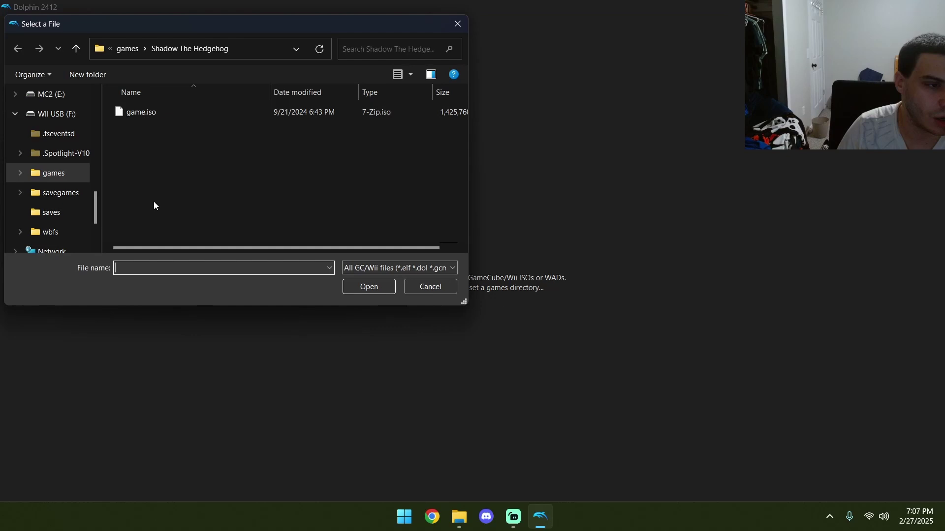
double_click(156, 114)
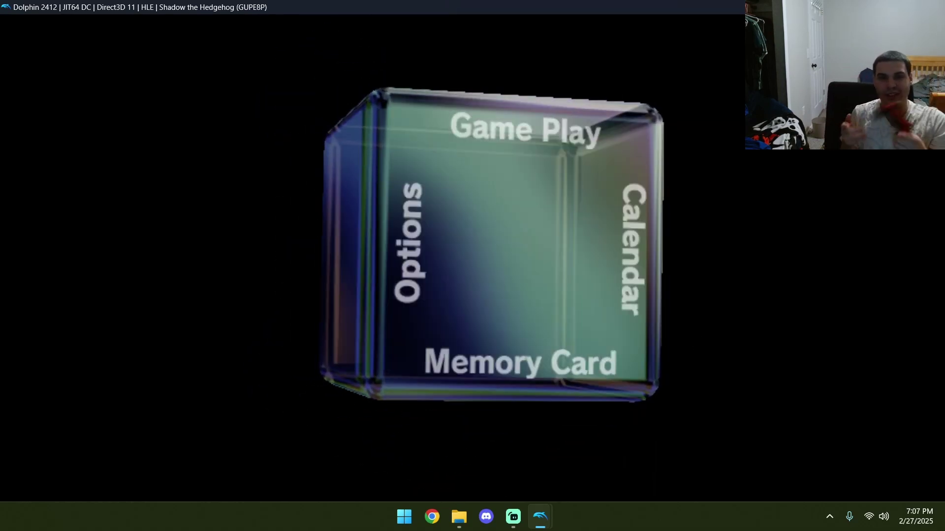
Step: Look through the GameCube main menu's Game Play, Options, Calendar and Memory Card screens, ending on Game Play
key("x")
key("z")
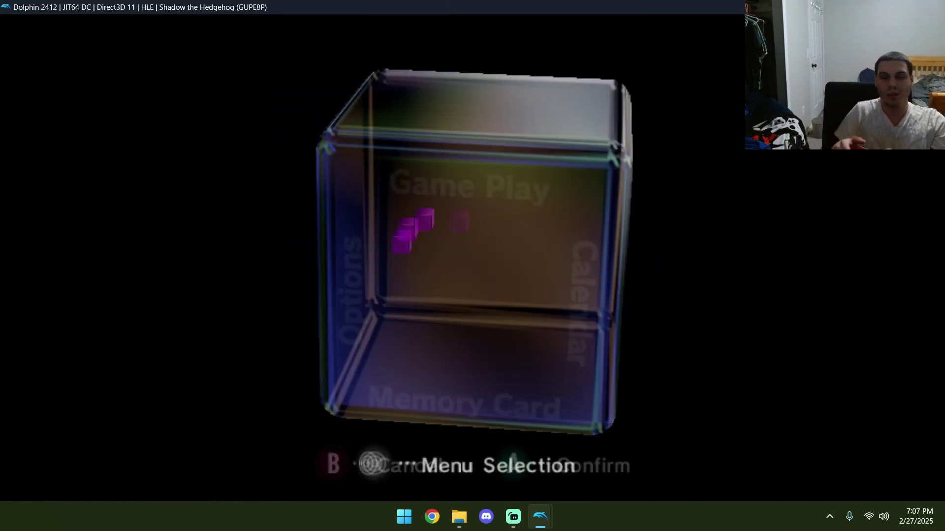
key("Down")
key("x")
key("z")
key("x")
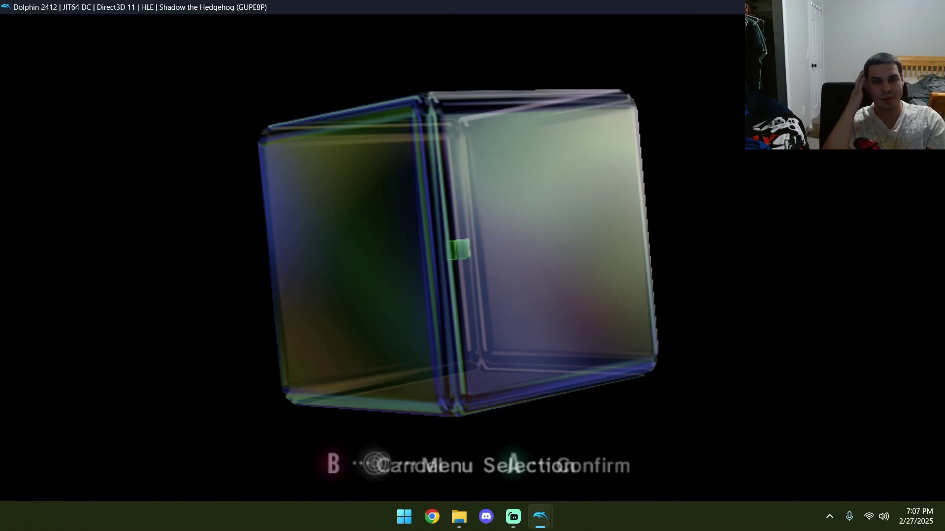
key("z")
key("x")
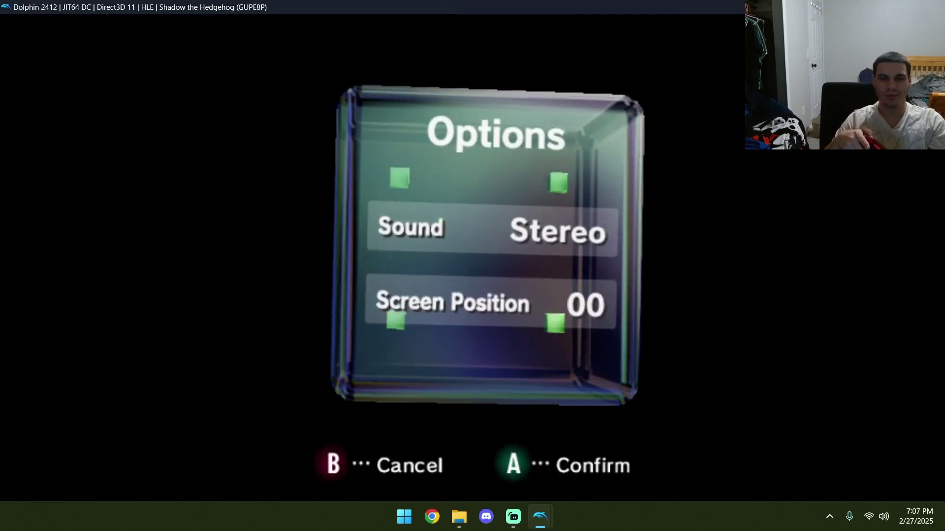
key("z")
key("Right")
key("x")
key("z")
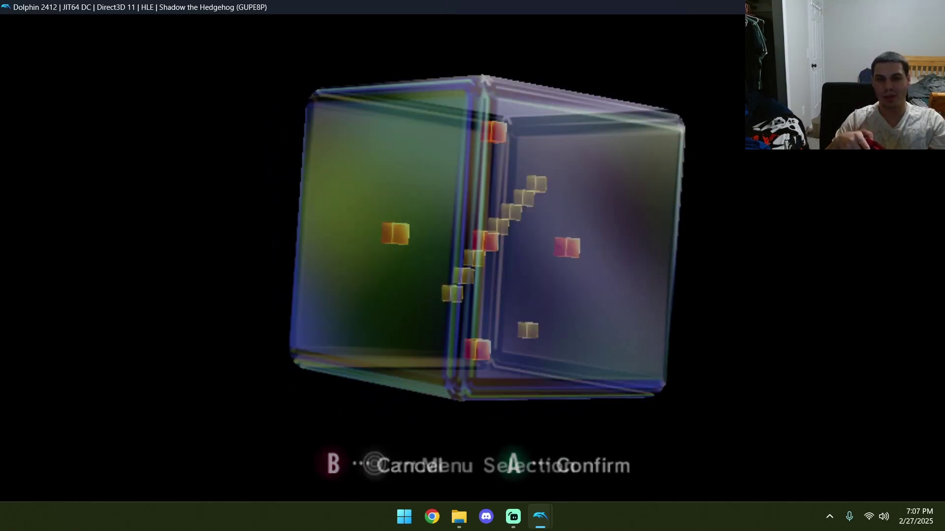
key("Down")
key("x")
key("z")
key("Up")
key("x")
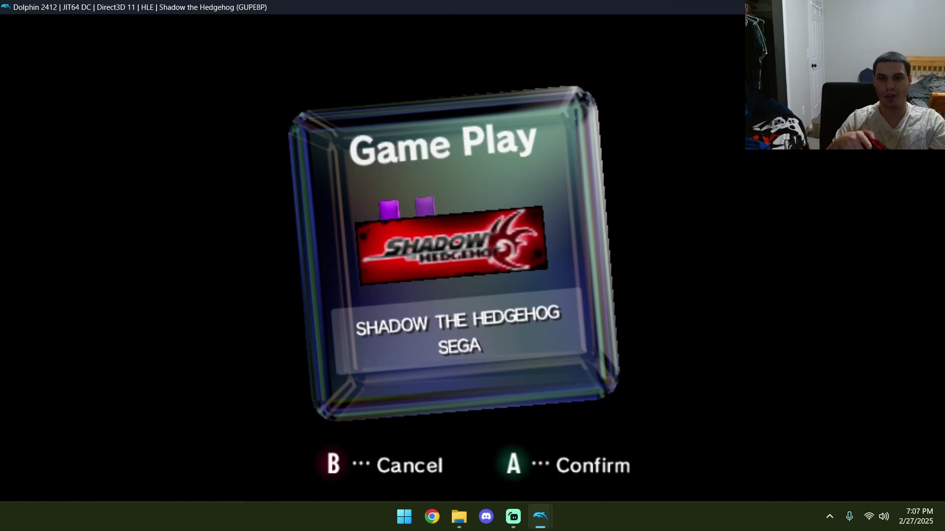
key("z")
key("x")
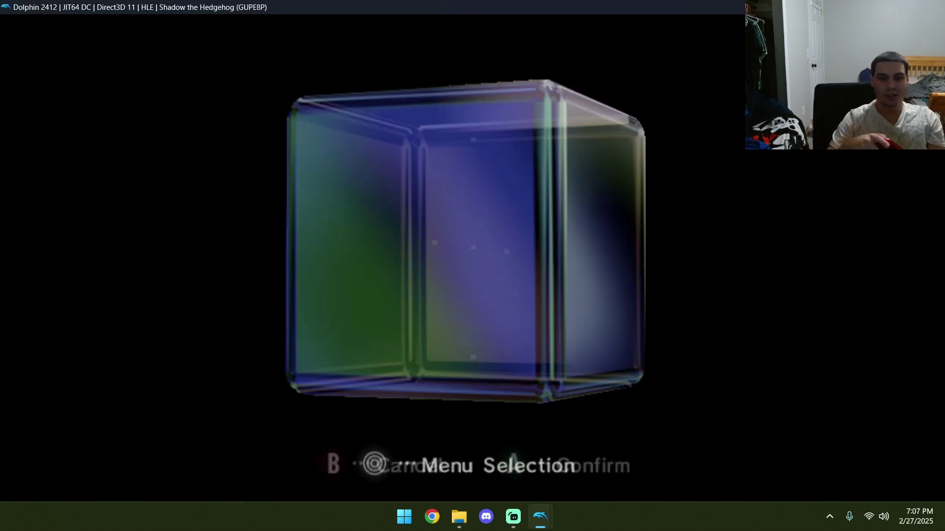
key("z")
key("Left")
key("x")
key("z")
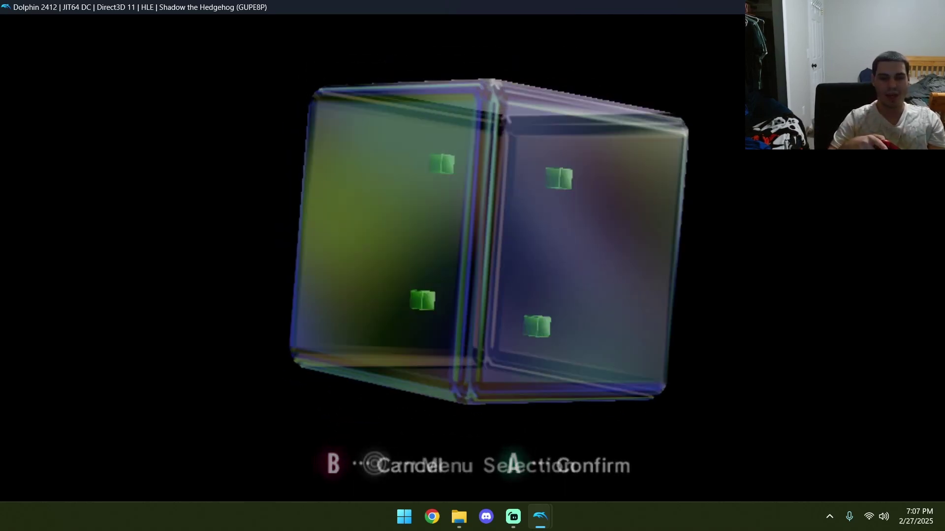
key("x")
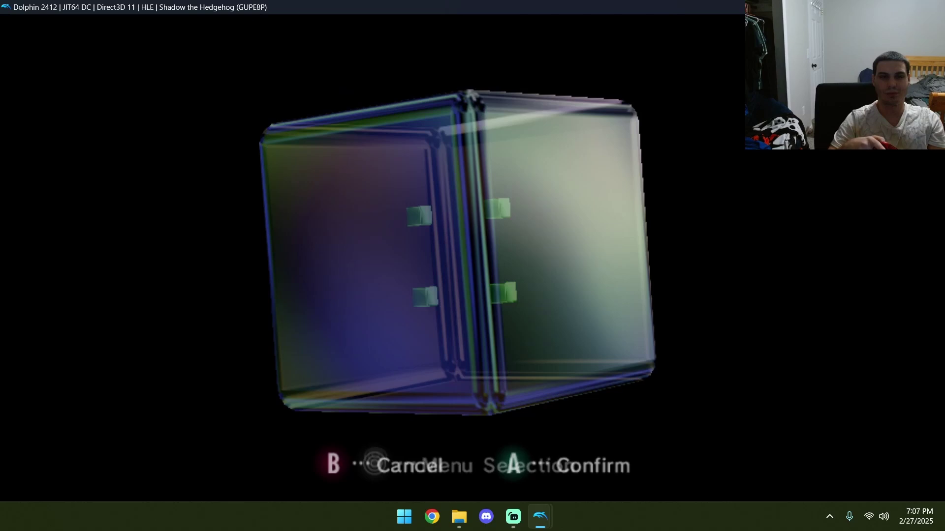
key("z")
key("x")
key("z")
key("x")
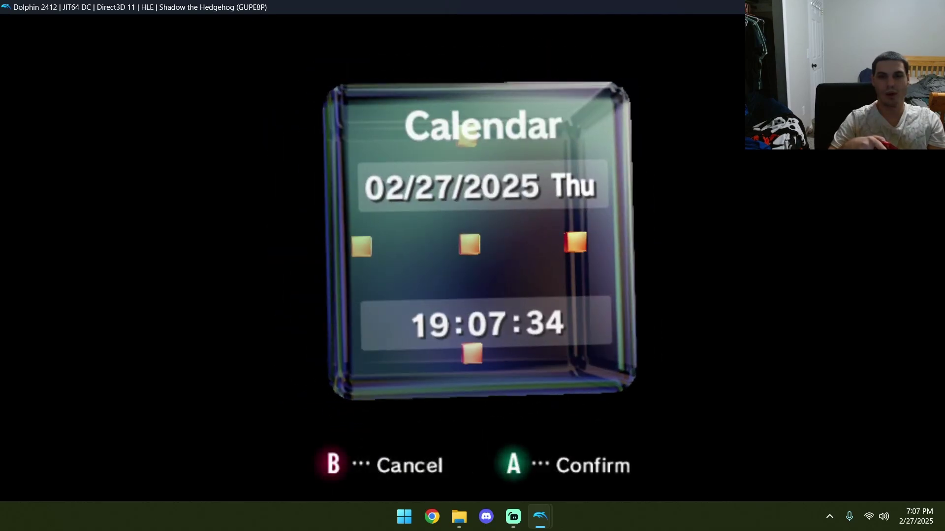
key("z")
key("Up")
key("x")
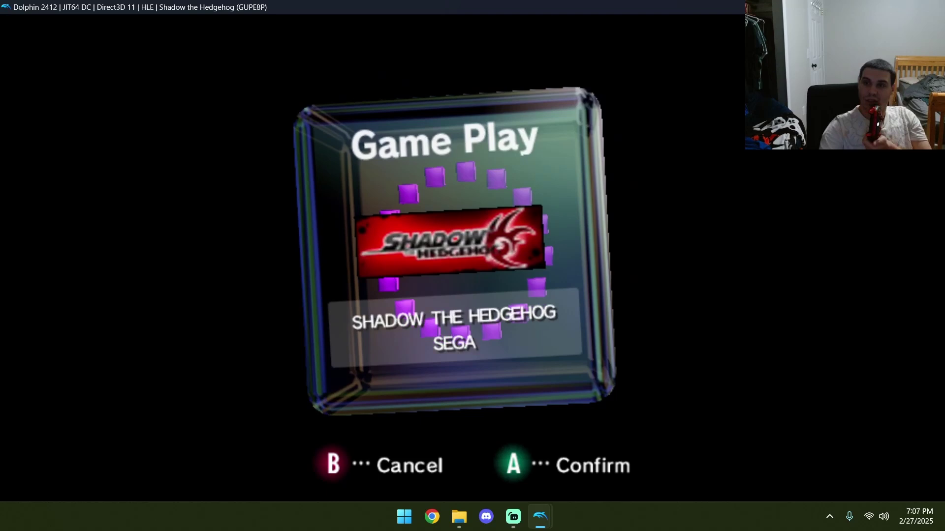
Step: Stop the current emulation and load the NTSC-U GameCube main menu without a game
key("Escape")
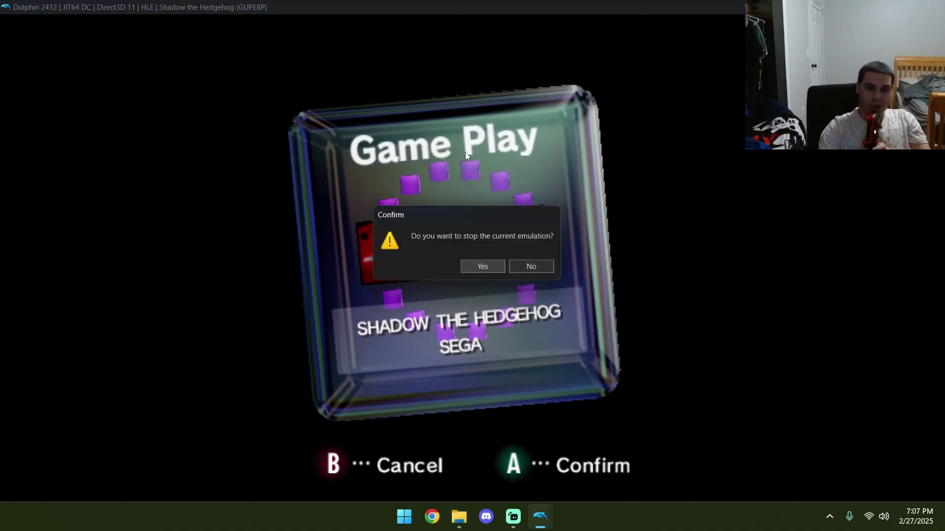
left_click(482, 266)
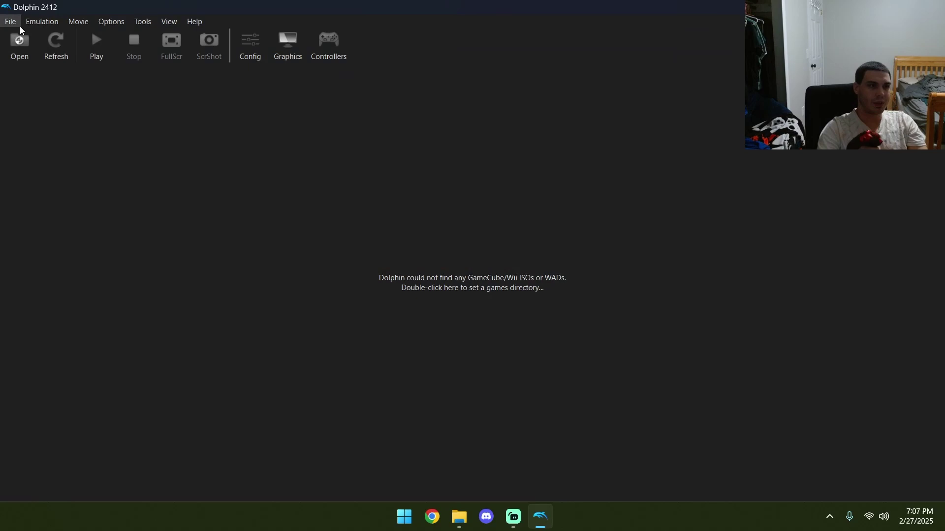
left_click(81, 20)
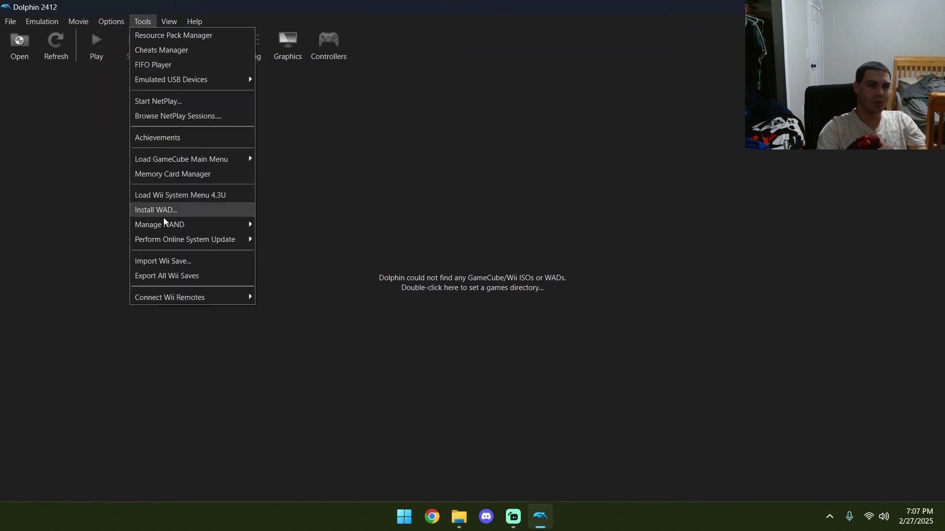
mouse_move(199, 160)
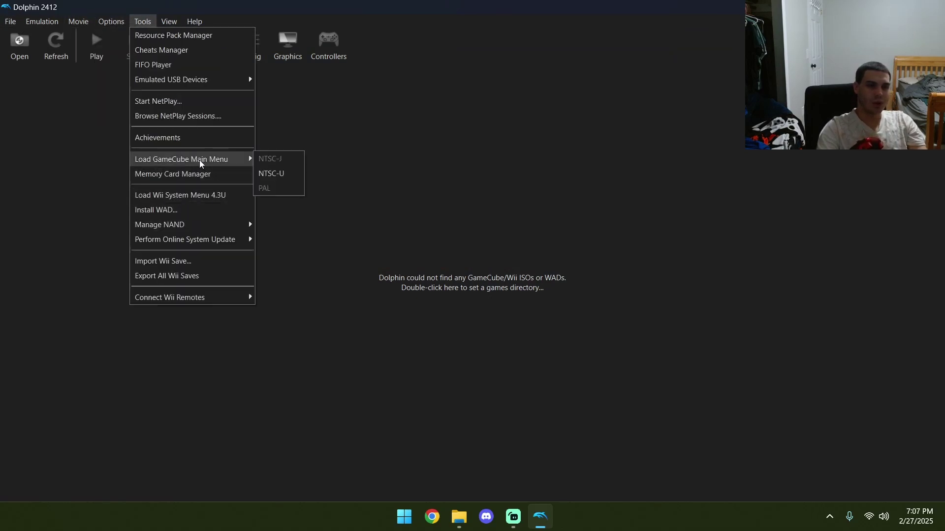
left_click(280, 172)
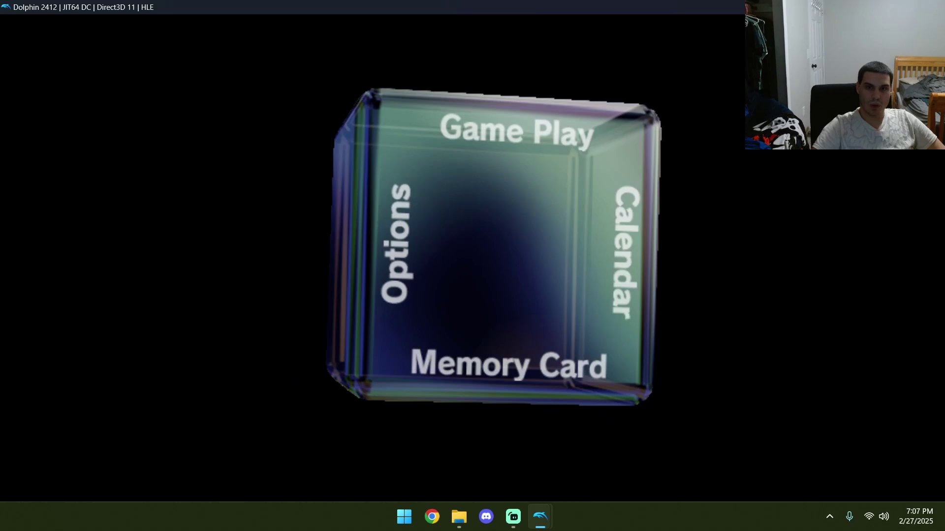
Step: Open the Memory Card screen from the GameCube main menu and enter its save data view
key("x")
key("z")
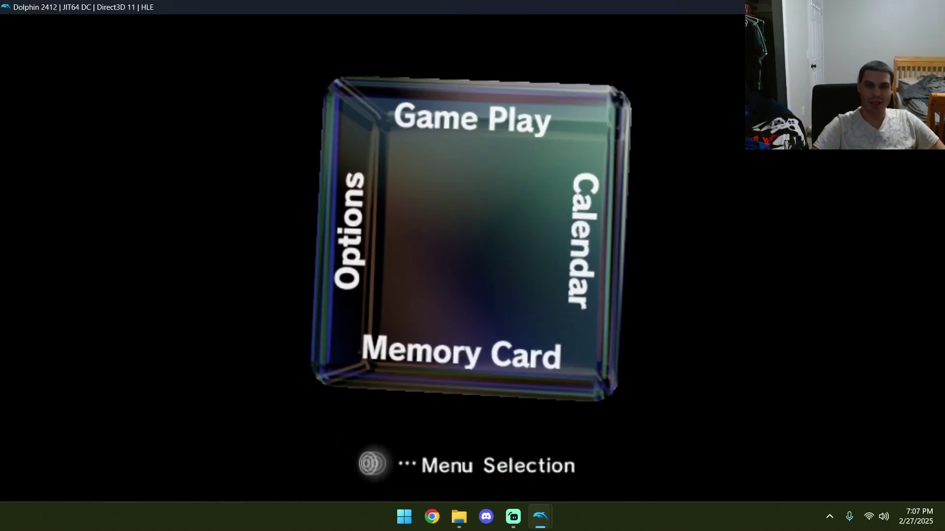
key("Down")
key("x")
key("z")
key("x")
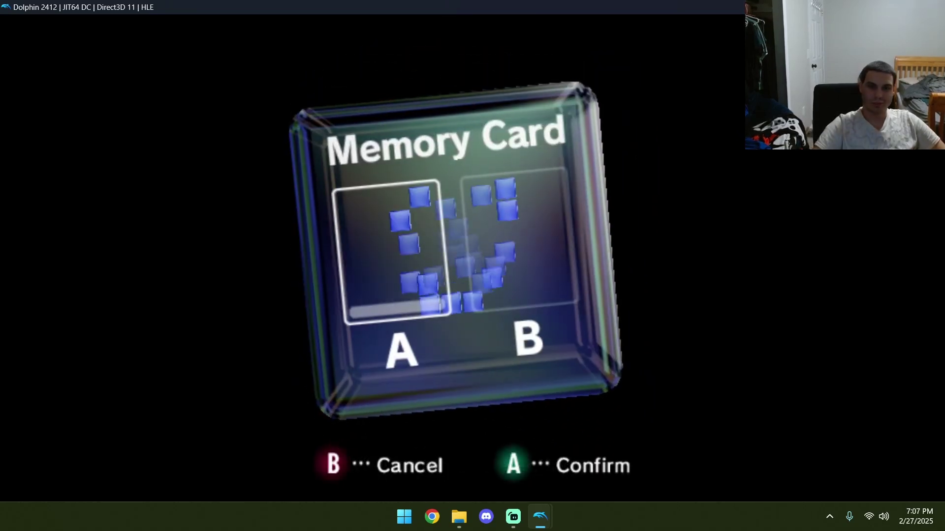
key("x")
Step: Browse the save slots on the Slot A memory card, including the Shadow The Hedgehog save, and return to the main menu
key("Right")
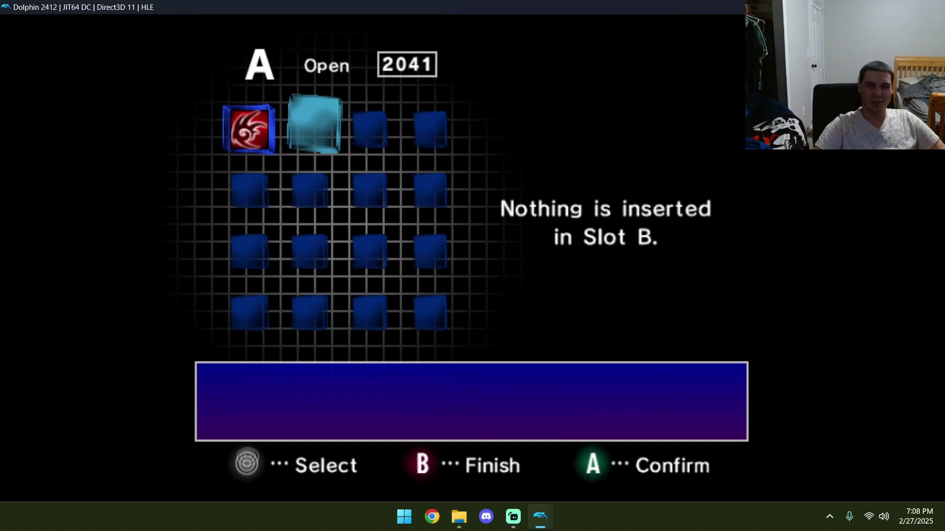
key("Left")
key("Right")
key("Left")
key("Down")
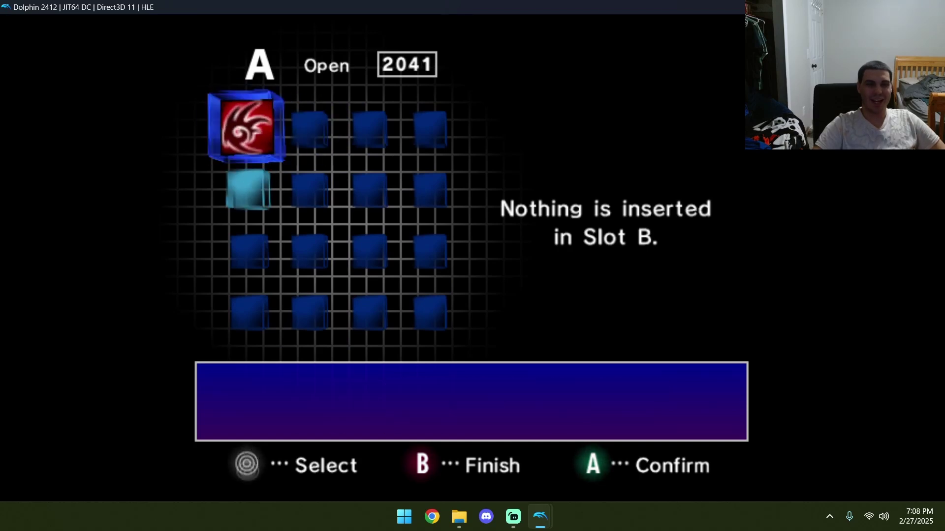
key("Up")
key("Right")
key("Left")
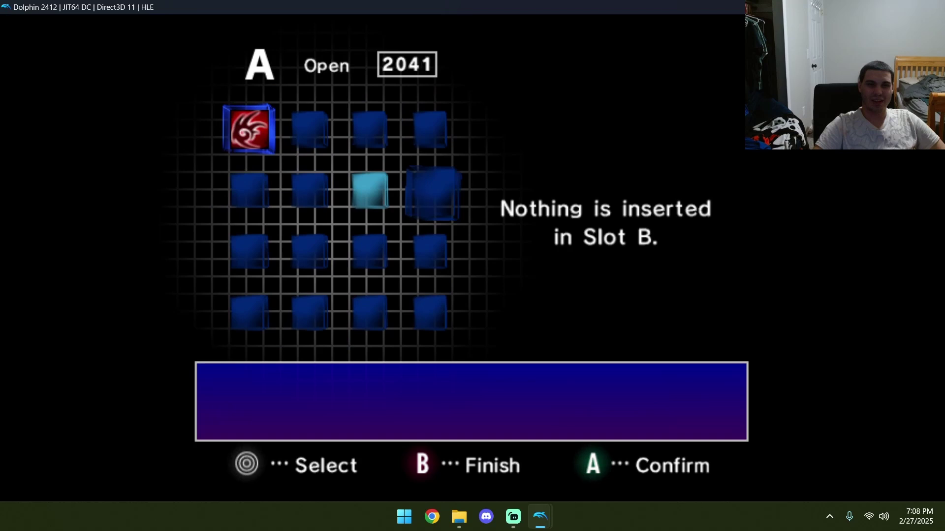
key("Right")
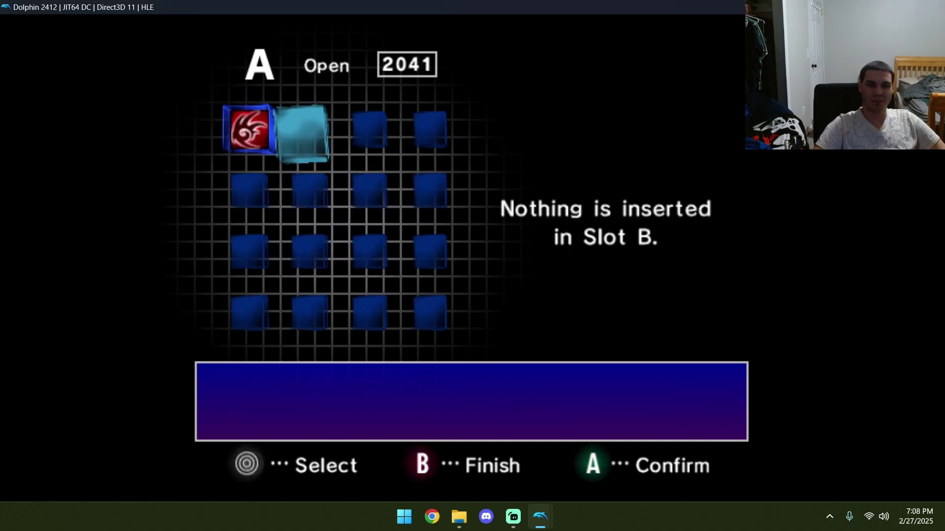
key("Right")
key("z")
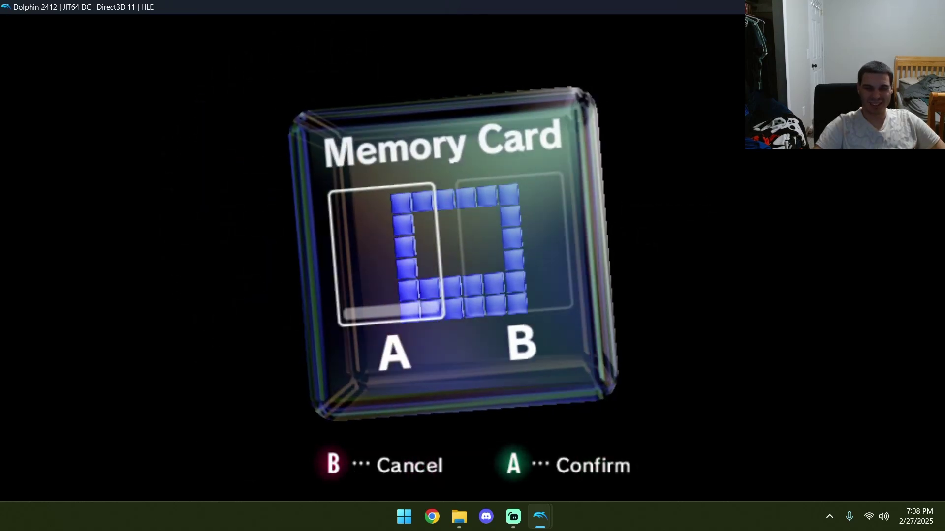
key("z")
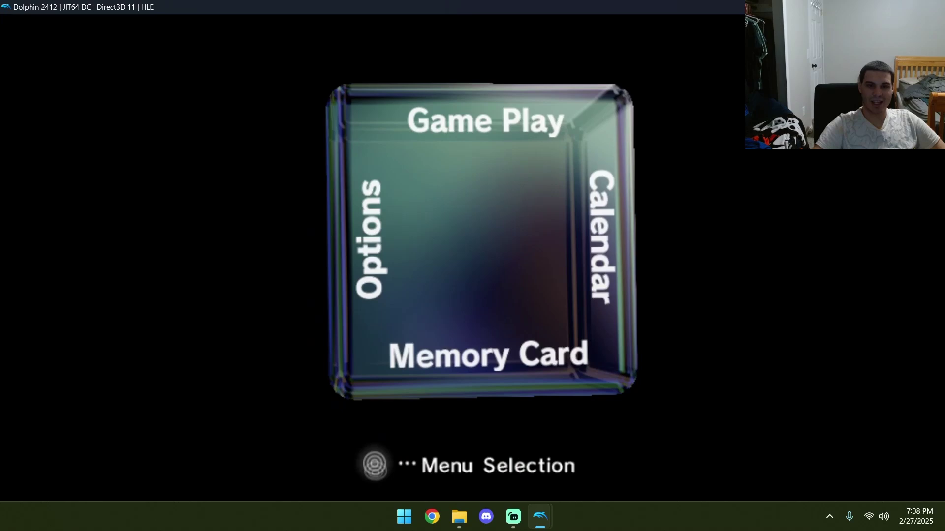
Step: Look through the Calendar and other screens of the GameCube menu cube, ending back on the main menu
key("x")
key("z")
key("Right")
key("x")
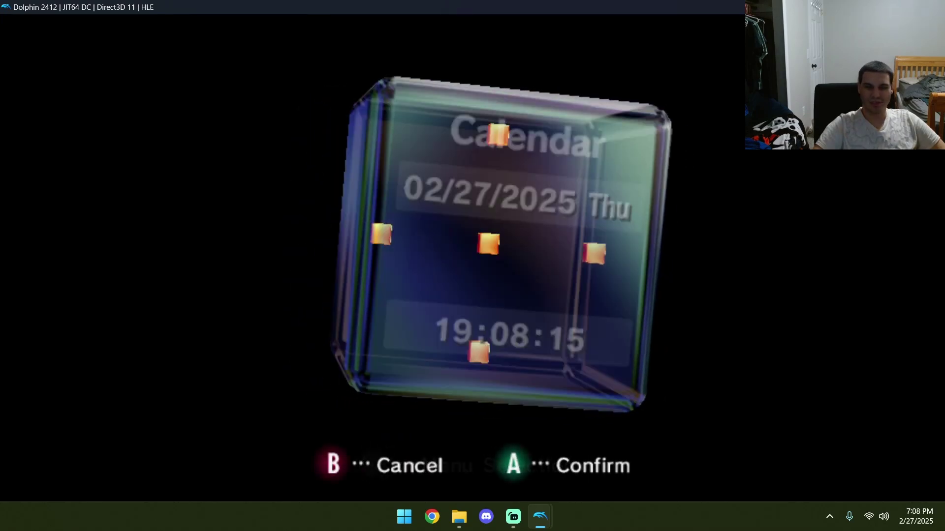
key("z")
key("x")
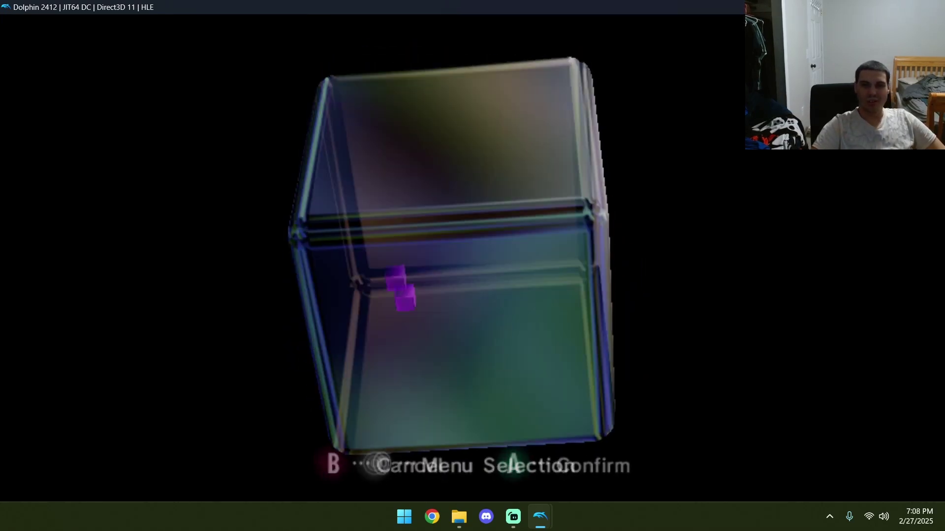
key("z")
key("x")
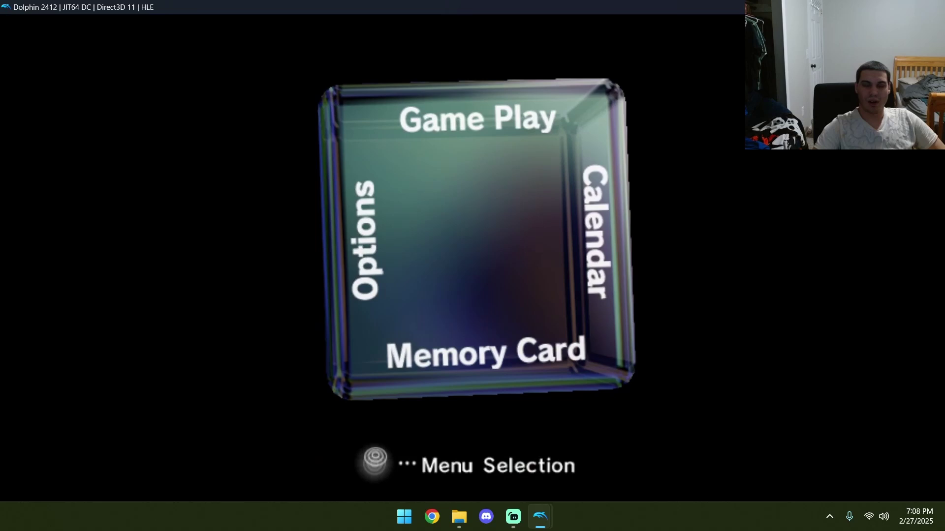
Step: Stop the current emulation, confirming the prompt, and switch to Streamlabs Desktop
key("Escape")
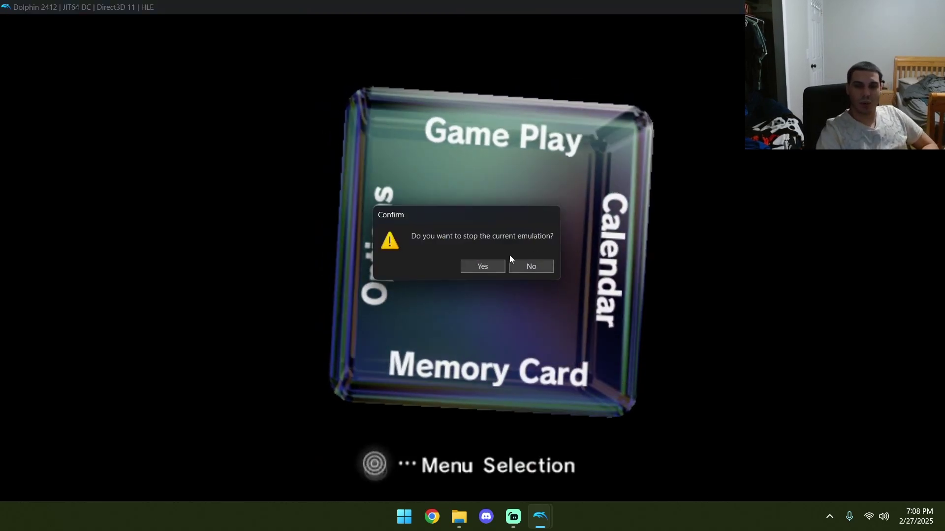
left_click(494, 265)
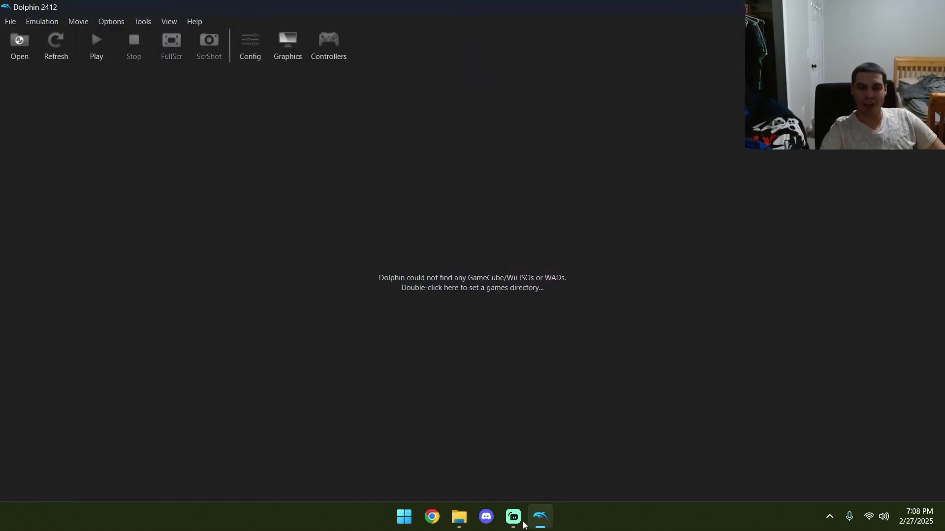
left_click(513, 518)
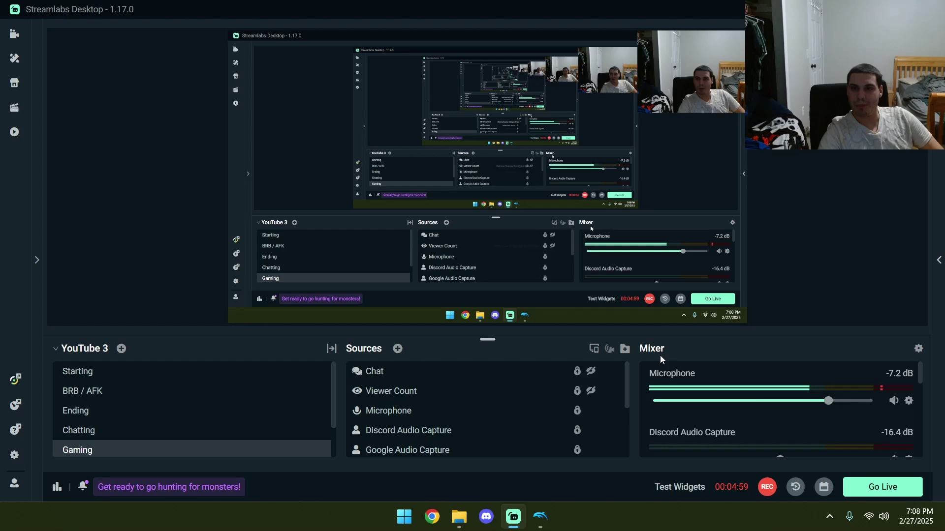